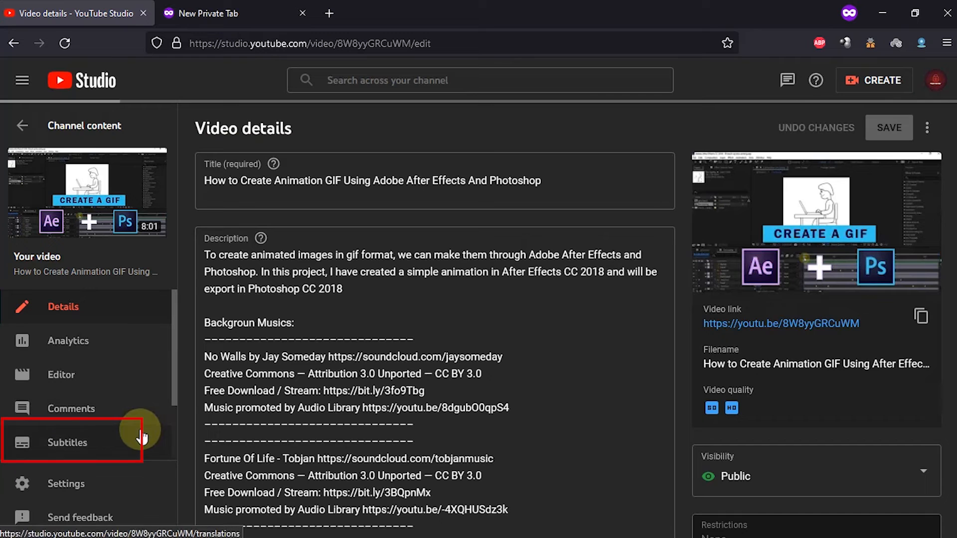
Step: Open the subtitles page for the GIF animation video and locate its English video-language entry
left_click(93, 445)
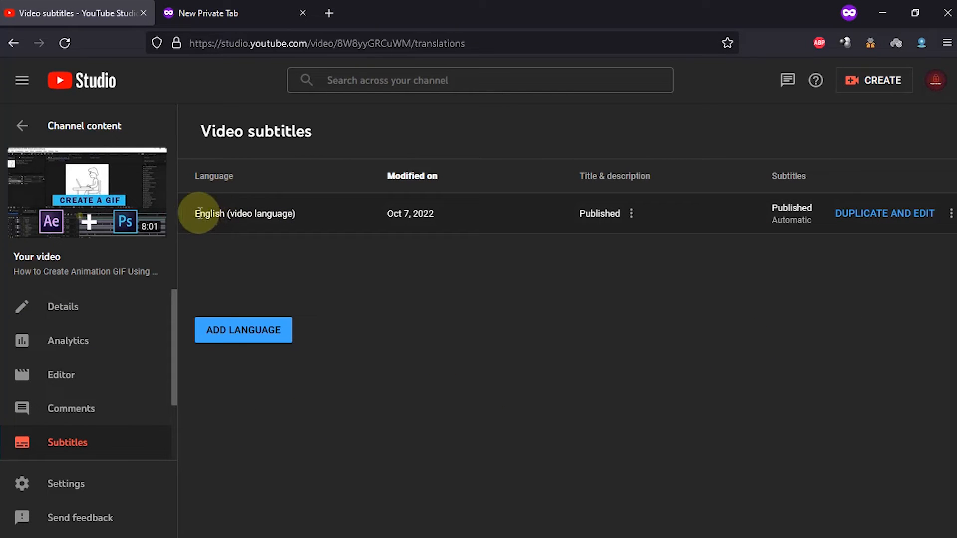
left_click_drag(196, 213, 298, 214)
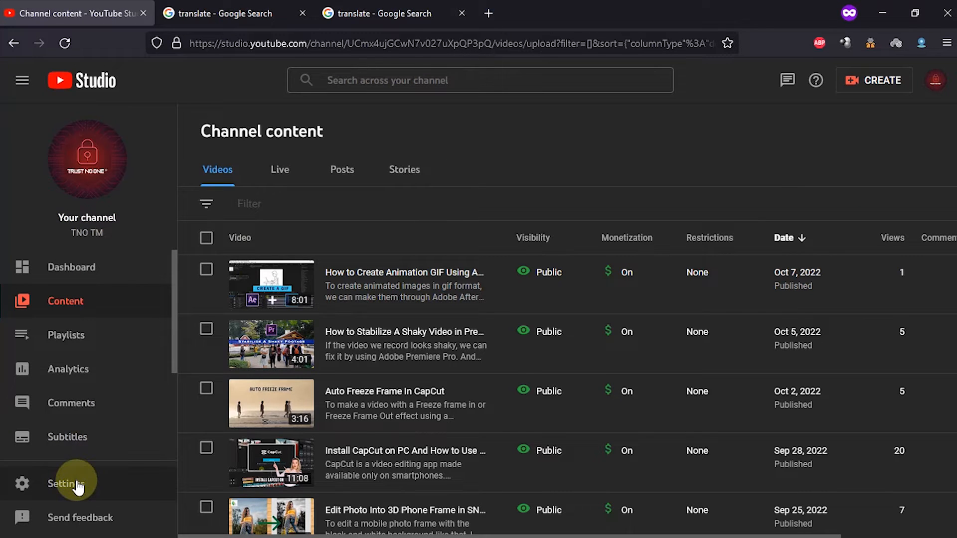
Step: Open the channel's advanced upload defaults, keeping automatic chapters and key moments allowed
left_click(75, 483)
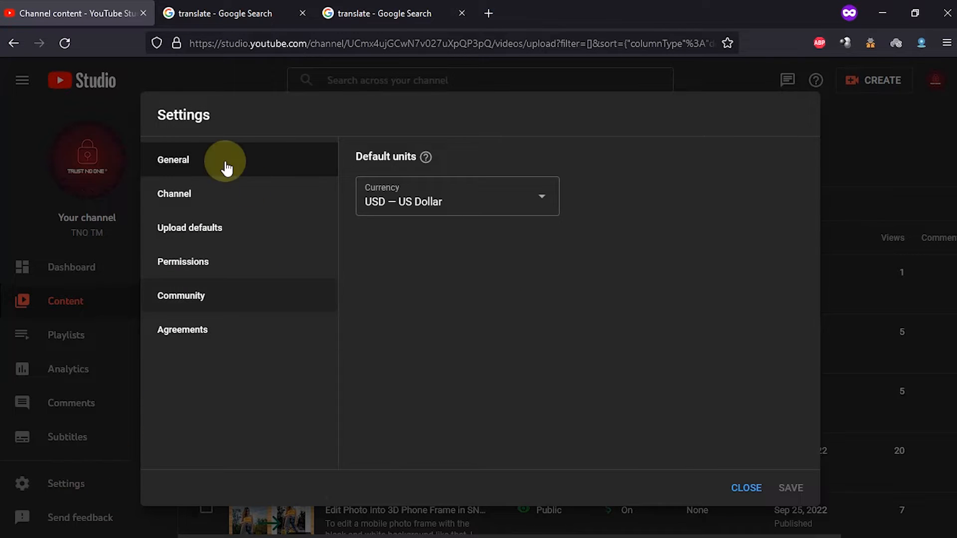
left_click(192, 229)
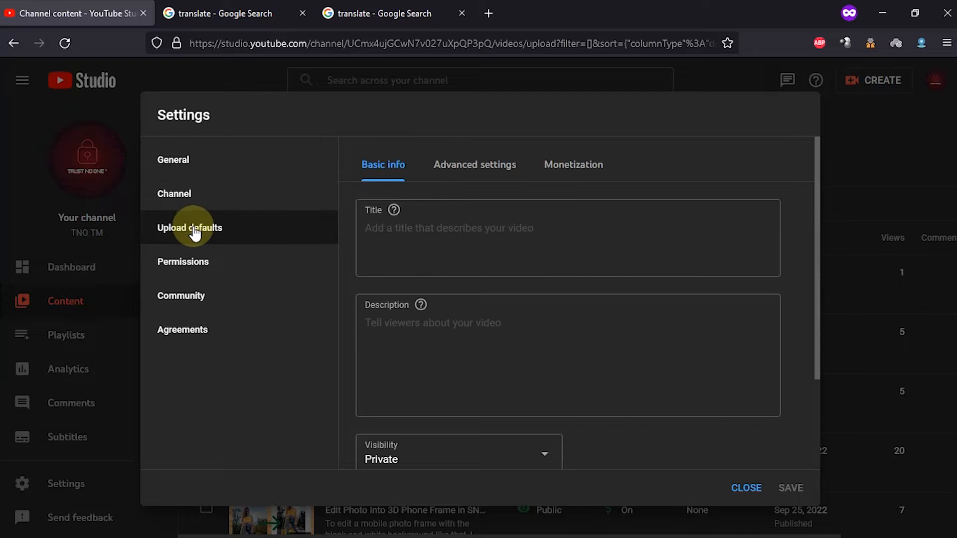
left_click(480, 172)
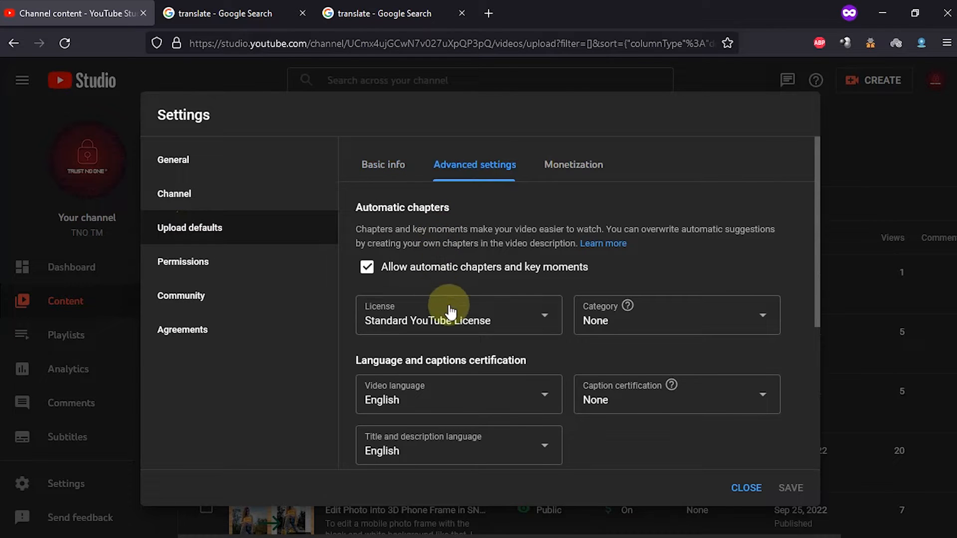
left_click(367, 268)
left_click(366, 267)
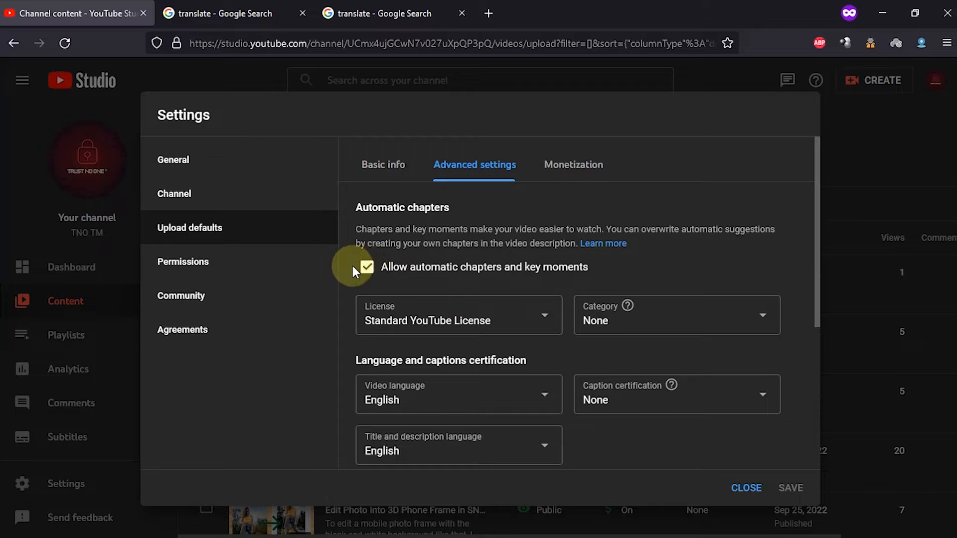
scroll(394, 264, "down", 3)
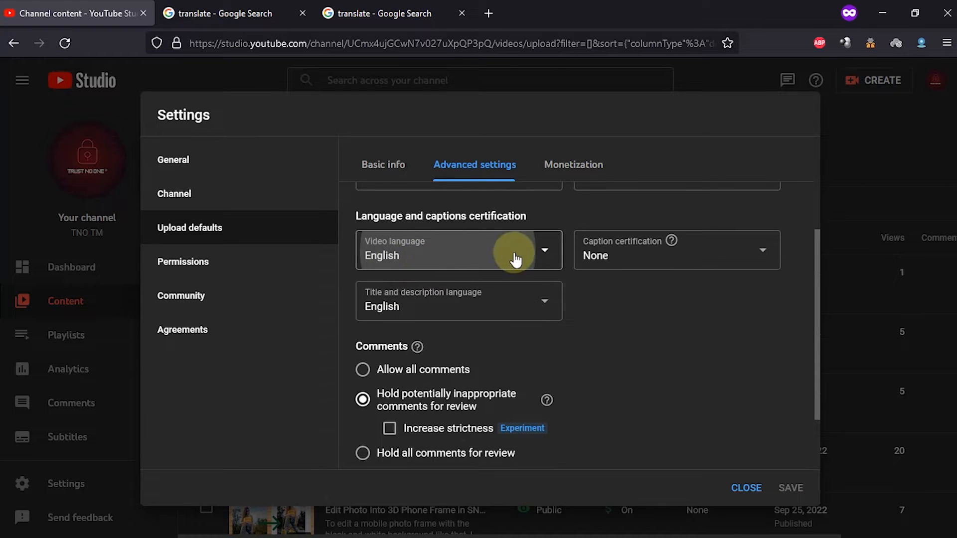
scroll(697, 300, "up", 3)
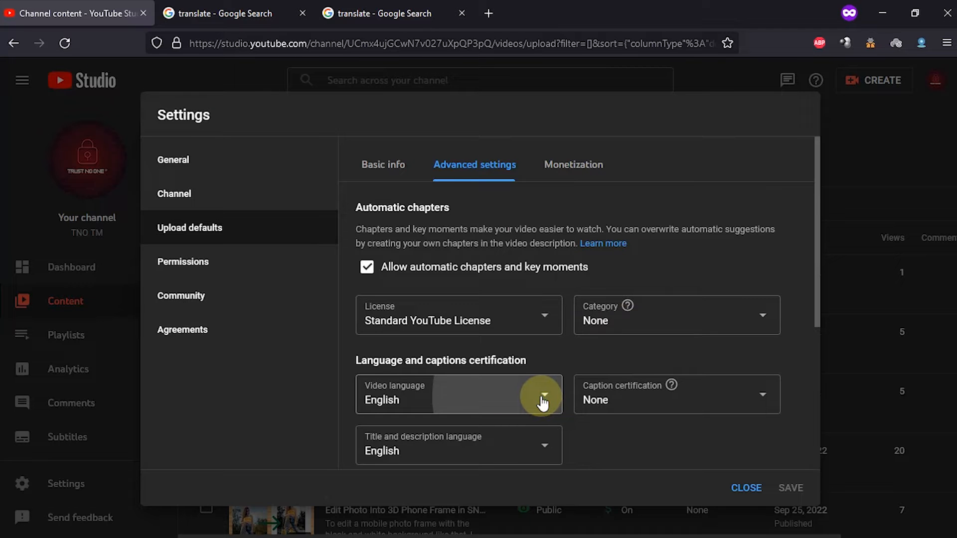
Step: Choose English as the default video language for uploads
left_click(543, 398)
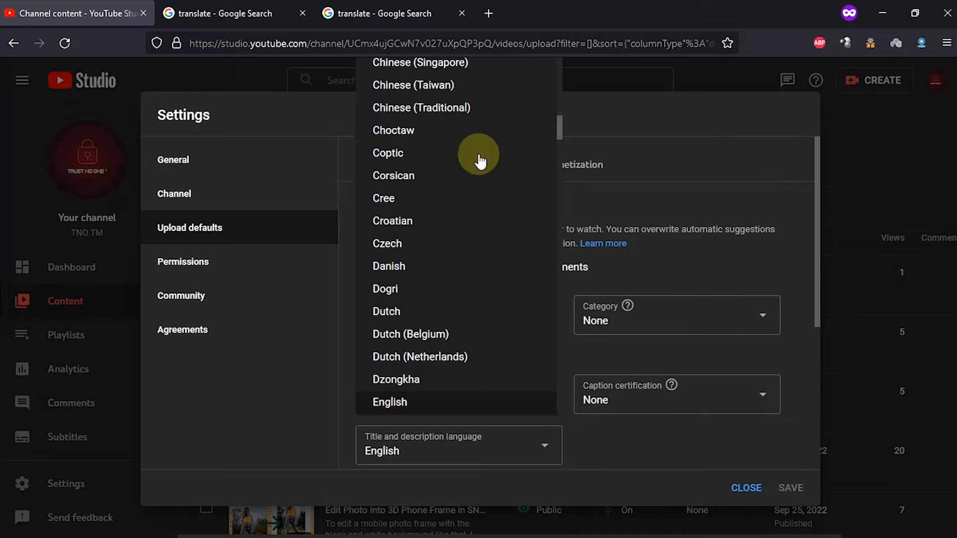
scroll(491, 207, "down", 6)
scroll(468, 229, "up", 3)
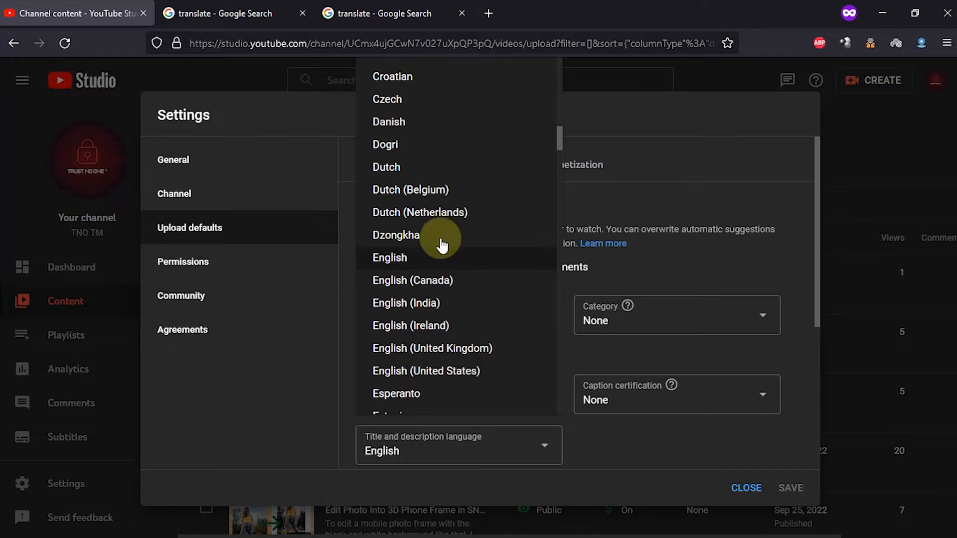
left_click(432, 261)
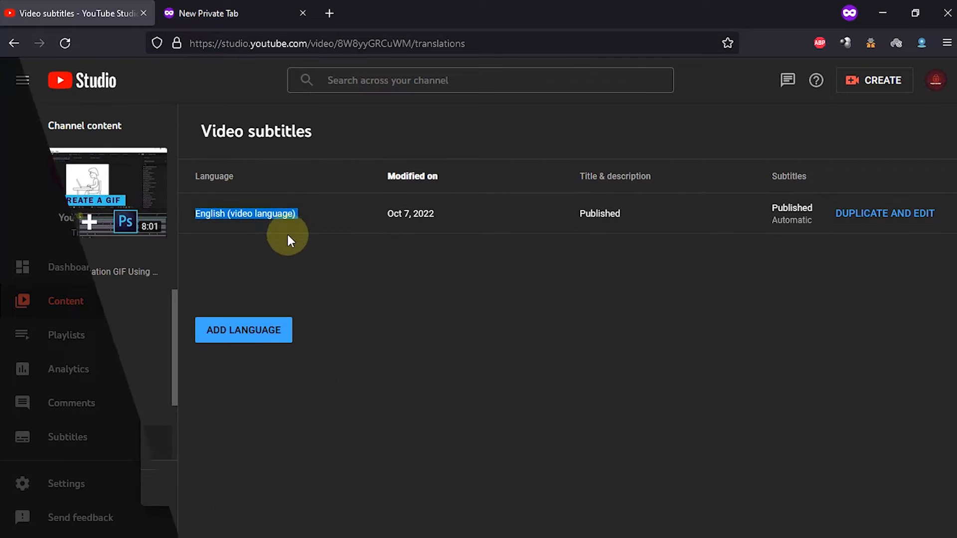
Step: Browse the languages that can be added to the video's subtitles without adding one
left_click(342, 272)
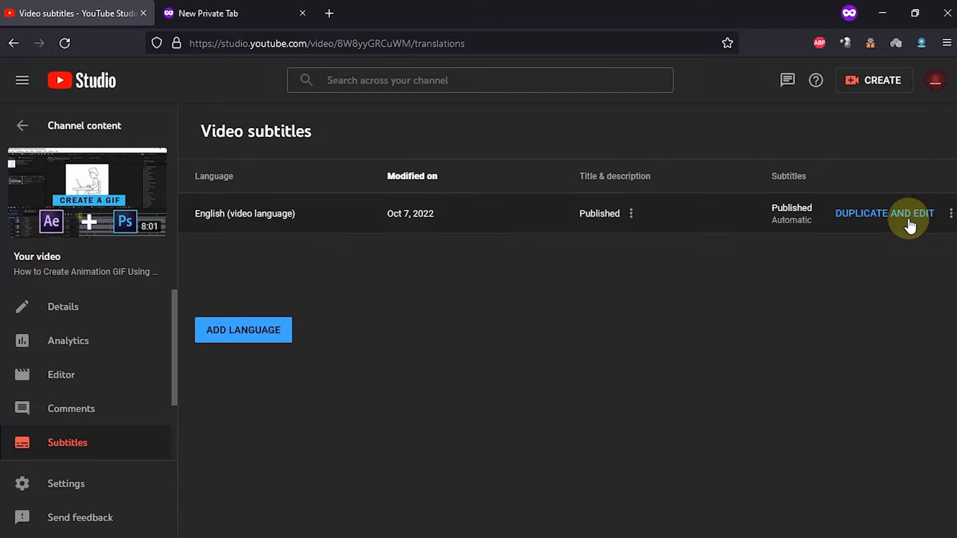
left_click(284, 339)
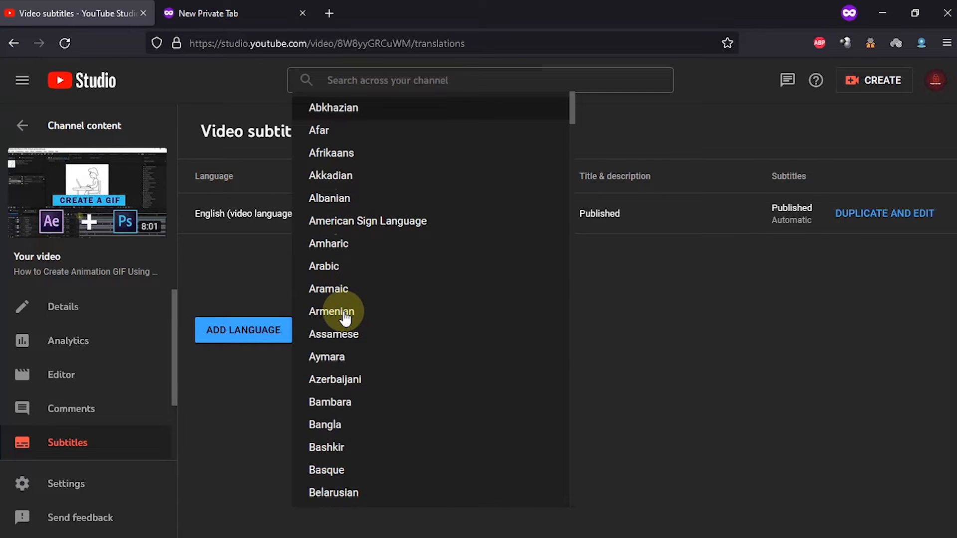
scroll(463, 267, "down", 6)
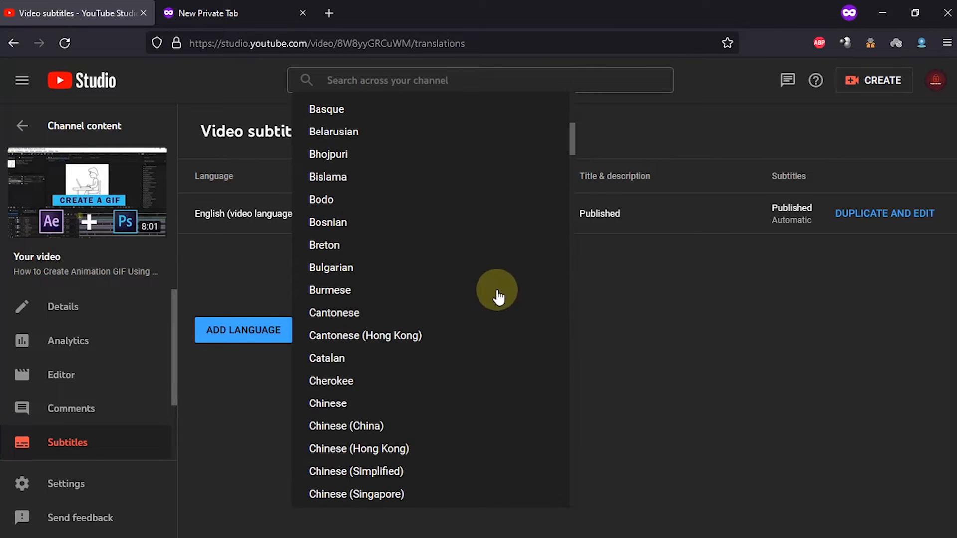
left_click(716, 306)
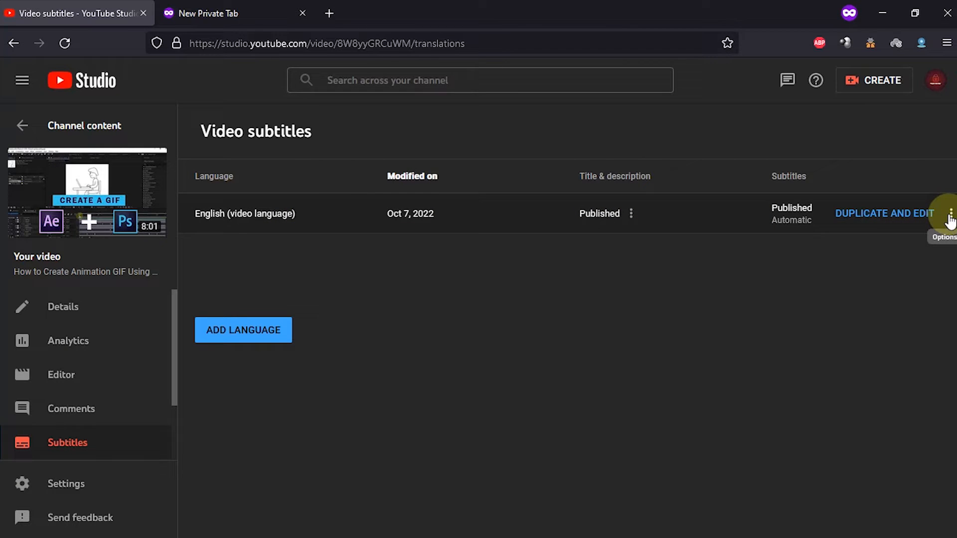
Step: Duplicate the automatic English subtitles over the existing English draft and open the caption timings for editing
left_click(884, 214)
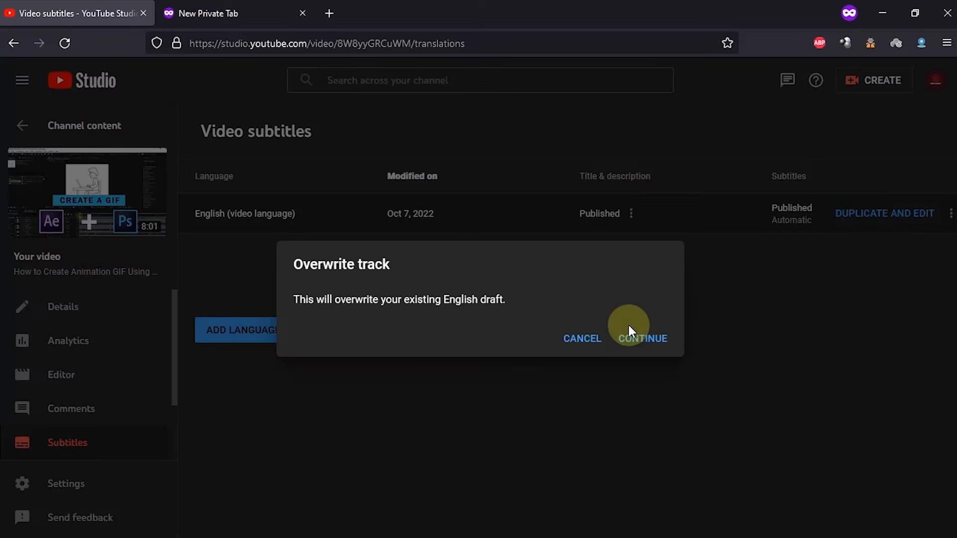
left_click(646, 340)
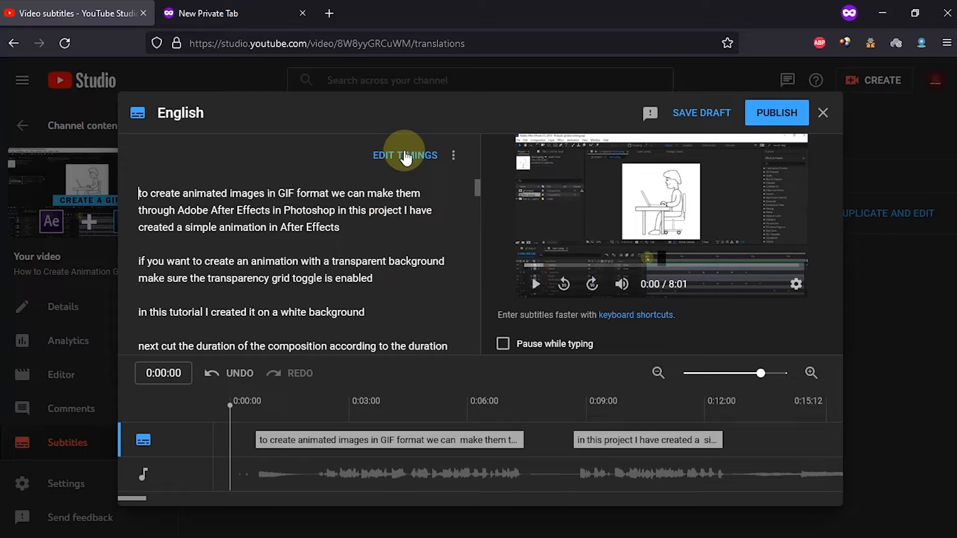
left_click(404, 156)
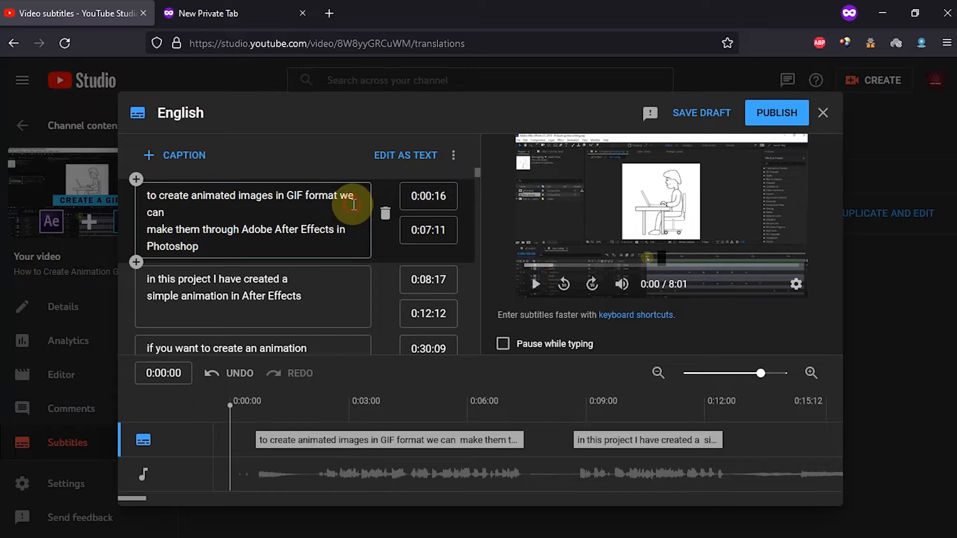
Step: Move the first caption's start time to 0:02:05 to match the speech and play back the result
left_click(352, 204)
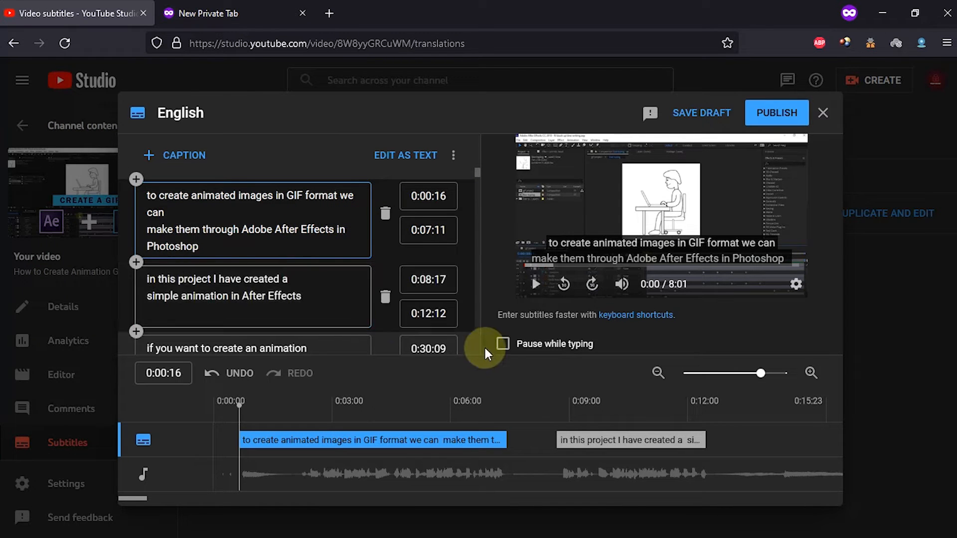
left_click(536, 284)
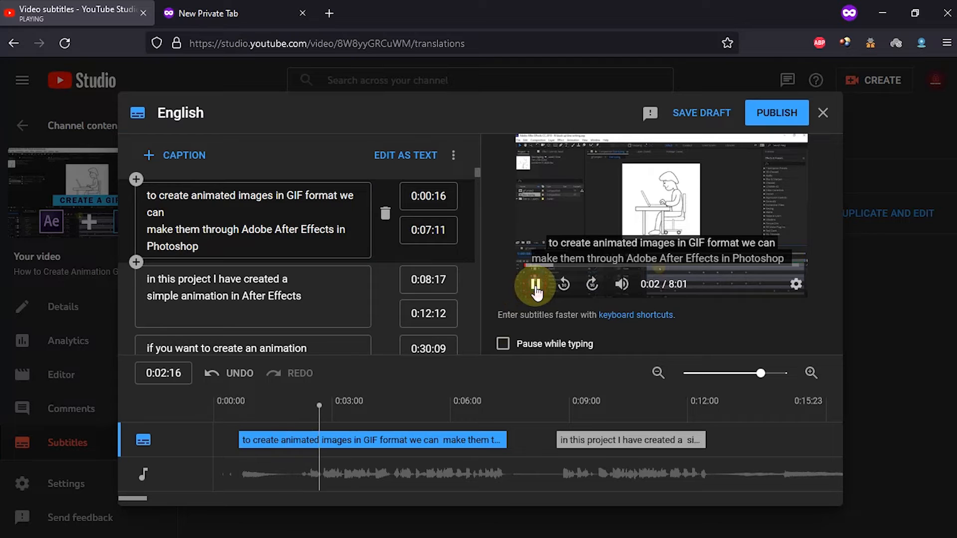
left_click(535, 285)
left_click_drag(238, 437, 301, 439)
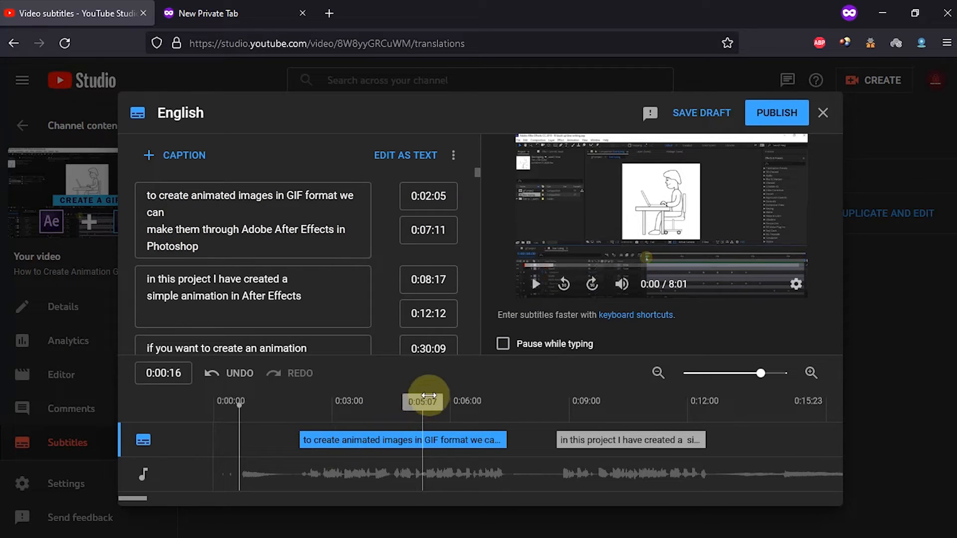
left_click(536, 285)
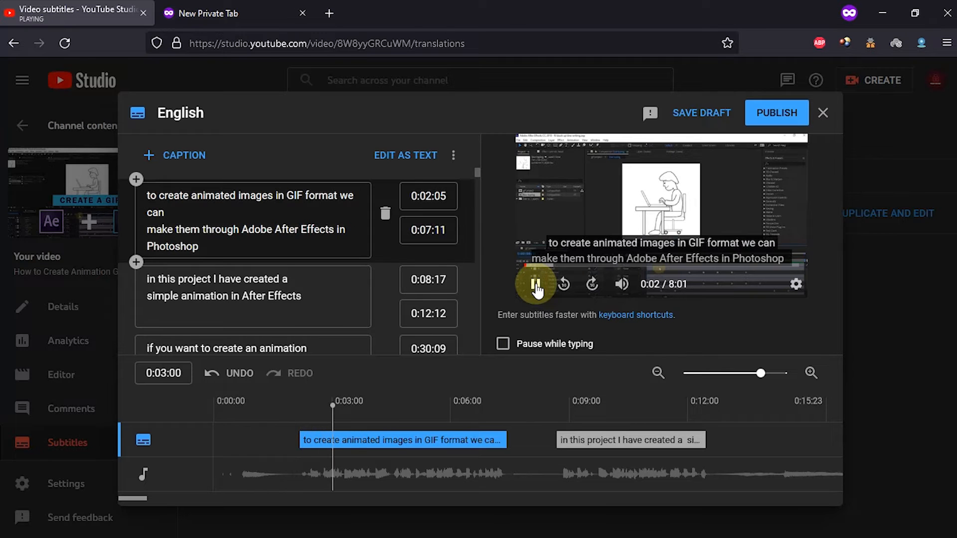
left_click(535, 287)
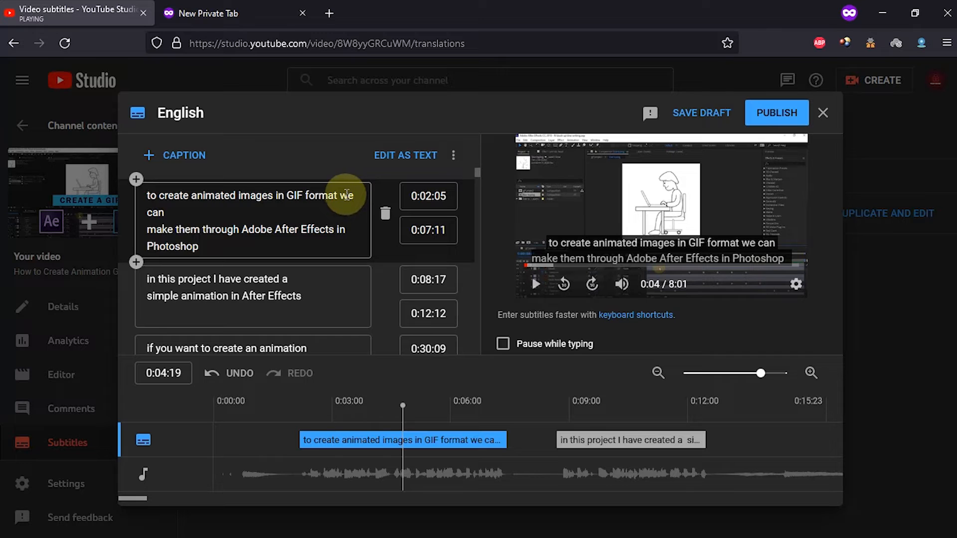
Step: Cut the text from "we can" onward out of the first caption and shorten its end time to 0:04:13
left_click_drag(347, 194, 364, 256)
key("ctrl+x")
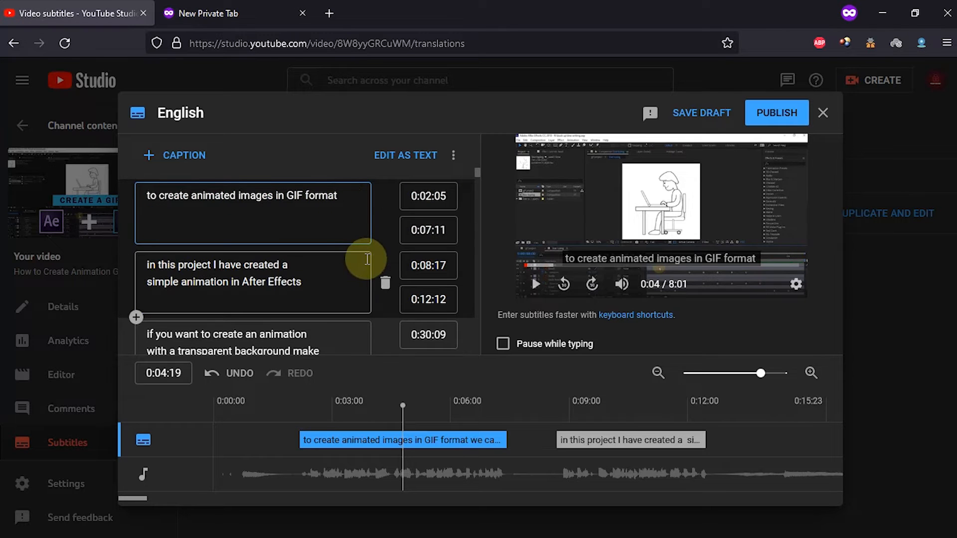
left_click(506, 439)
left_click_drag(466, 443, 397, 401)
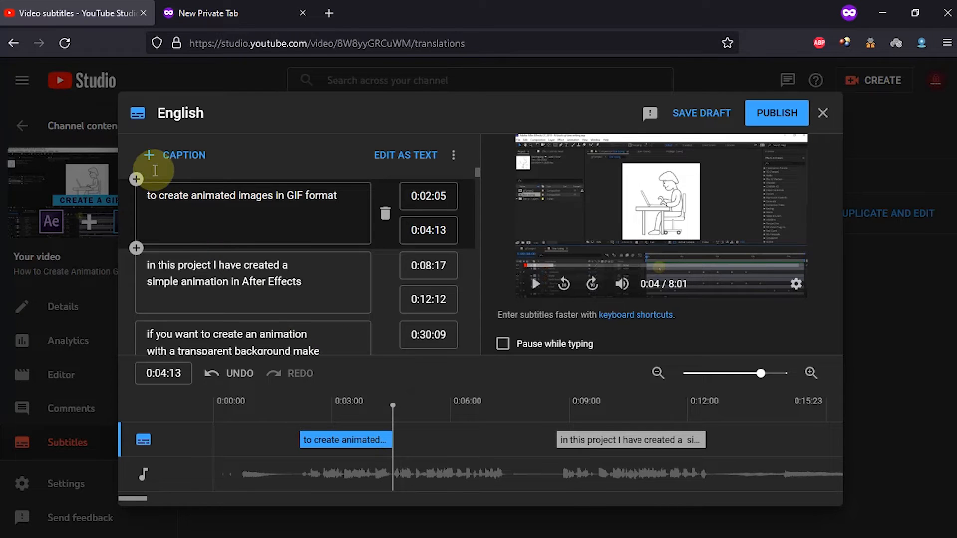
Step: Add a caption after the first one, paste the cut text into it and join "we can" with "make them through Adobe After Effects"
left_click(153, 155)
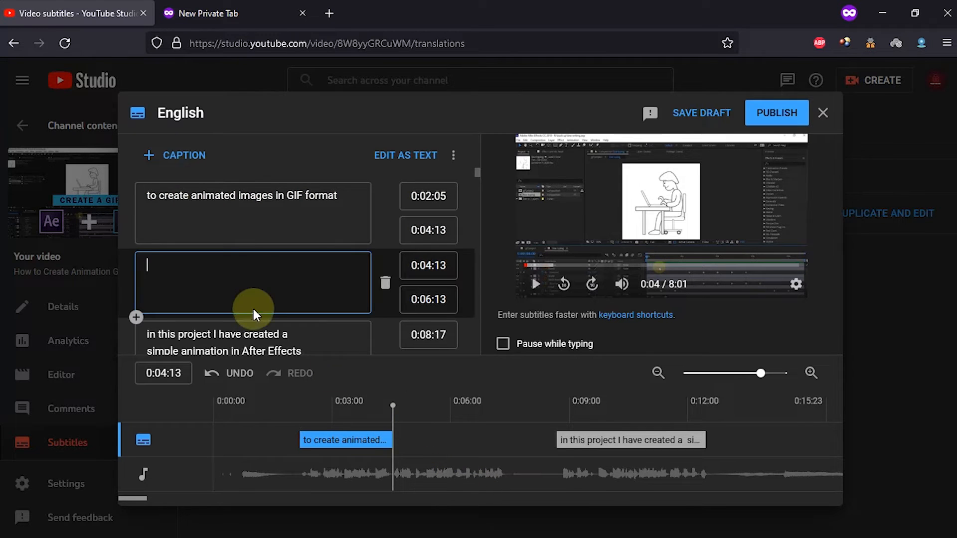
left_click(249, 285)
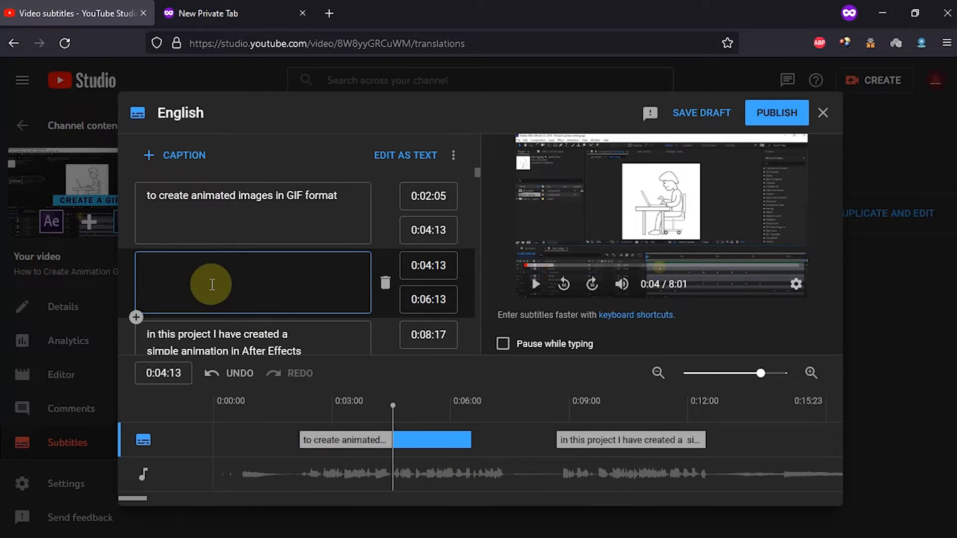
key("ctrl+v")
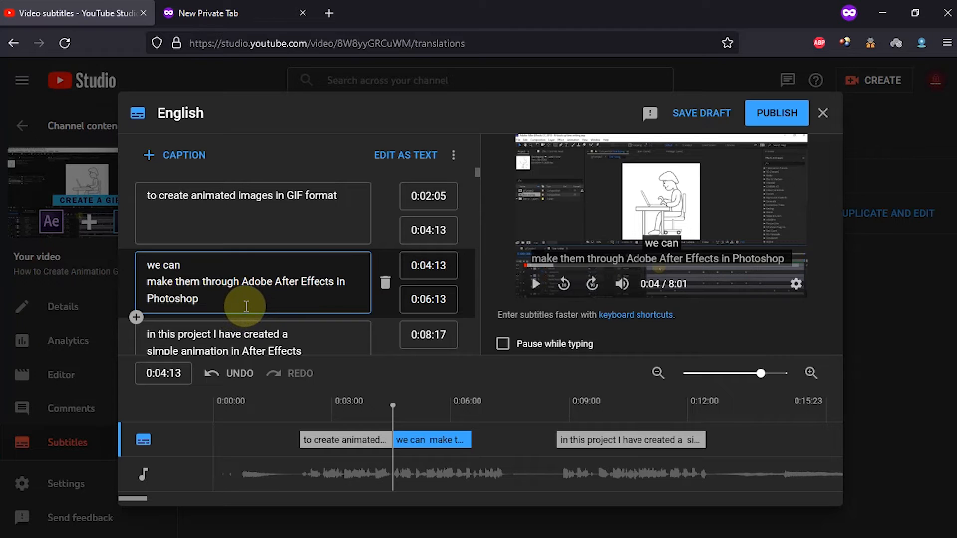
left_click(148, 284)
key("BackSpace")
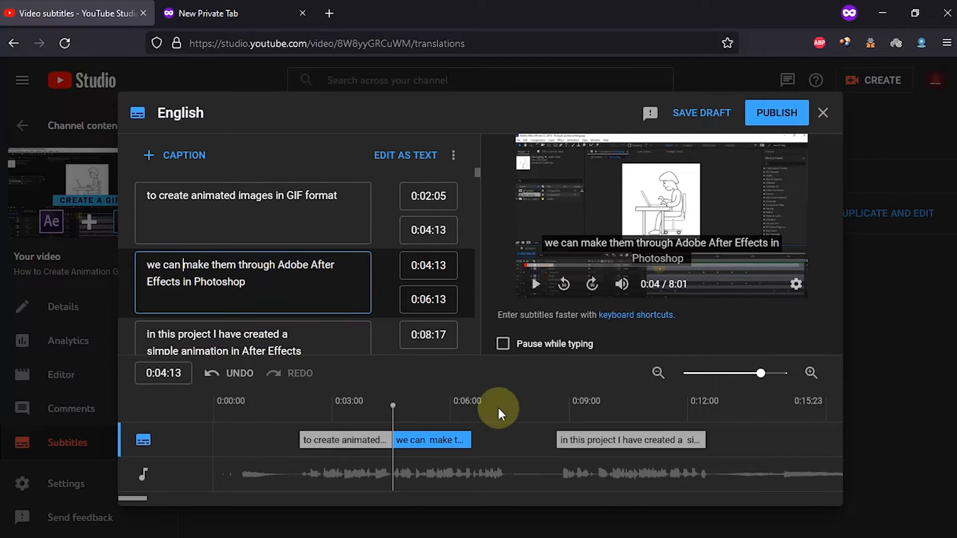
Step: Extend the second caption's end time to 0:07:16 and play back the video to check it
left_click_drag(470, 439, 514, 368)
left_click(536, 284)
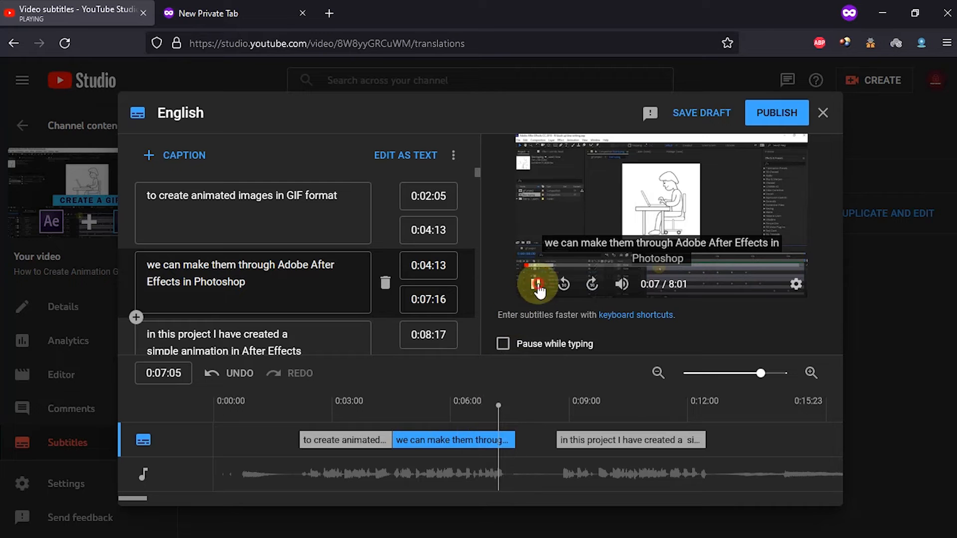
key("space")
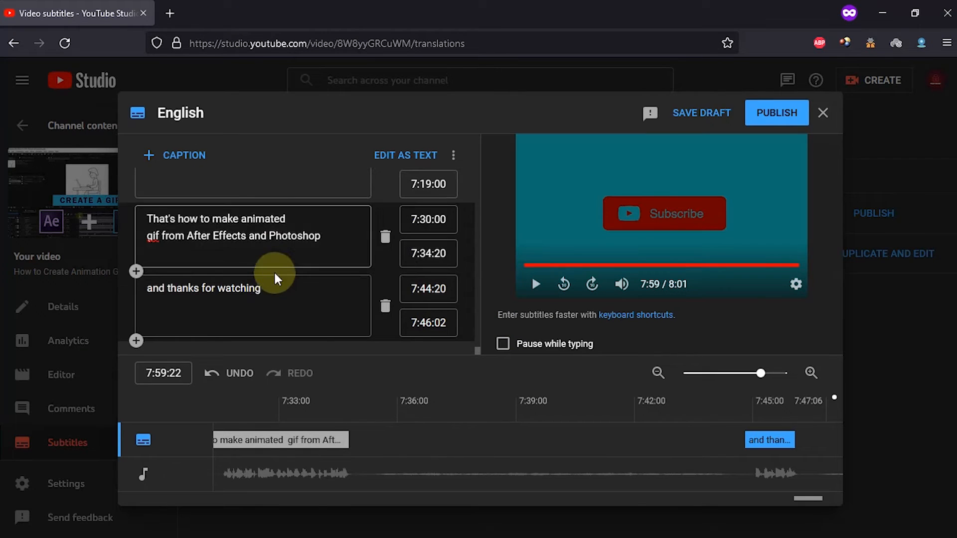
Step: Check the closing caption "and thanks for watching" on the timeline and publish the English subtitles
left_click(267, 296)
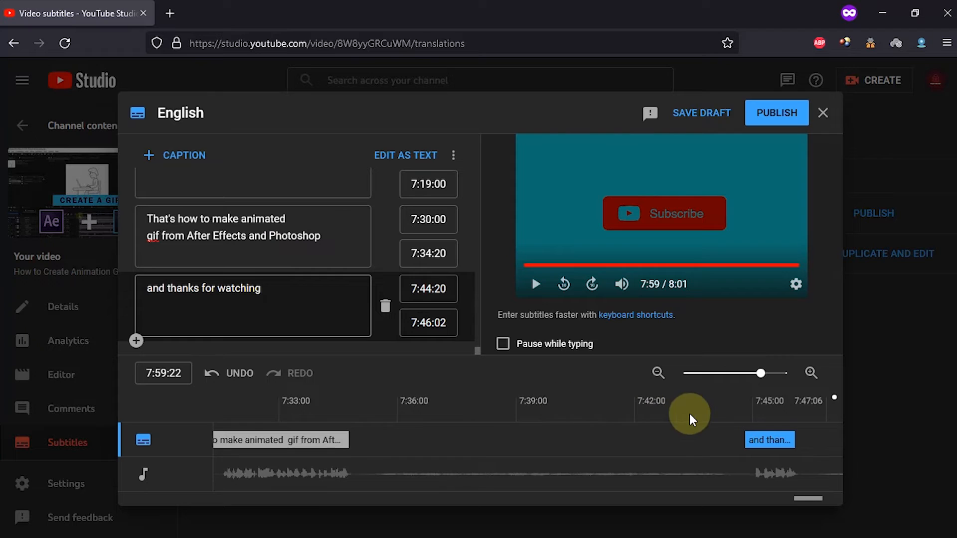
left_click(762, 438)
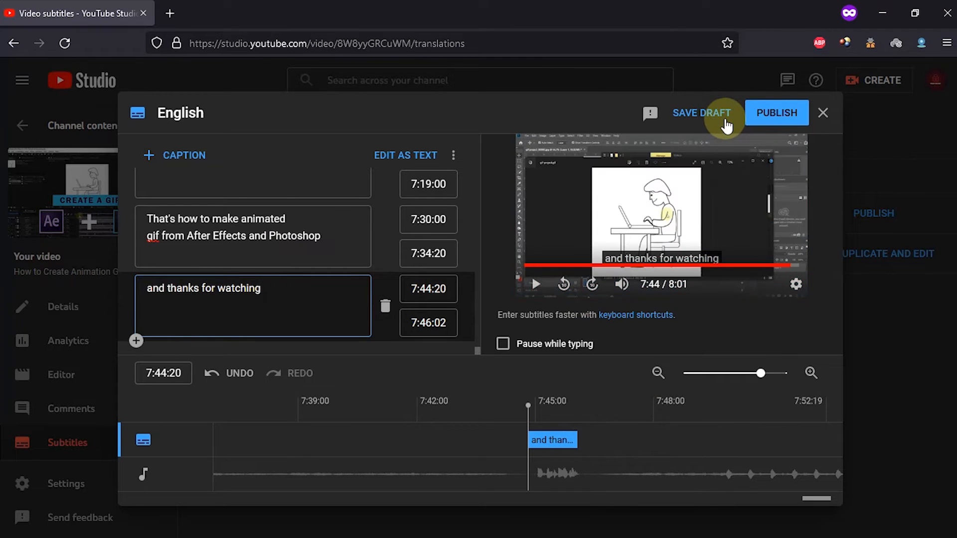
left_click(773, 124)
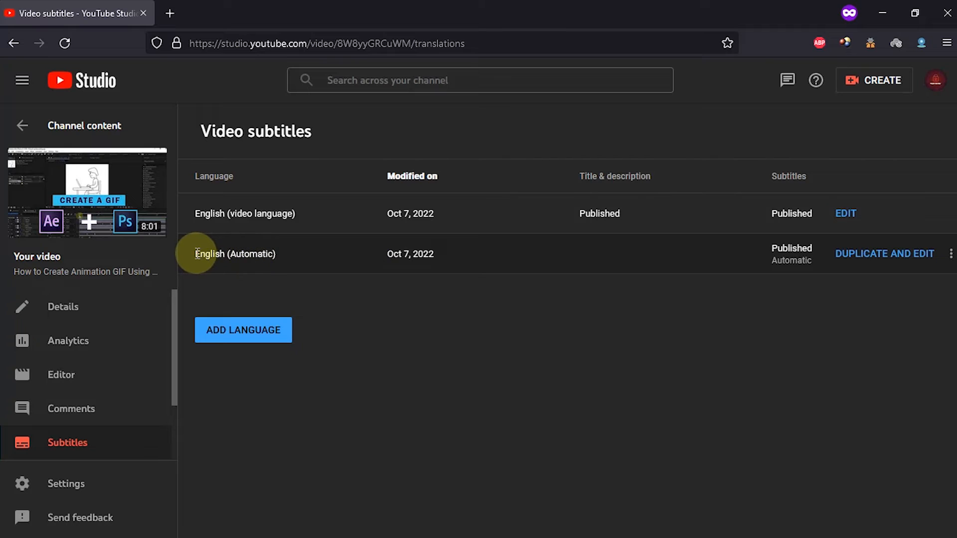
left_click_drag(197, 253, 294, 249)
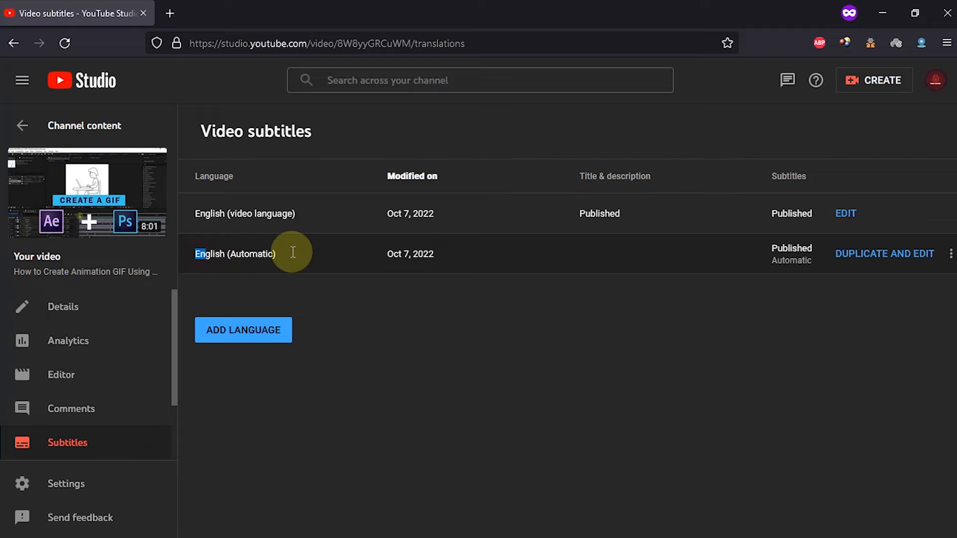
Step: Delete the automatic English subtitle track from the video
left_click(949, 256)
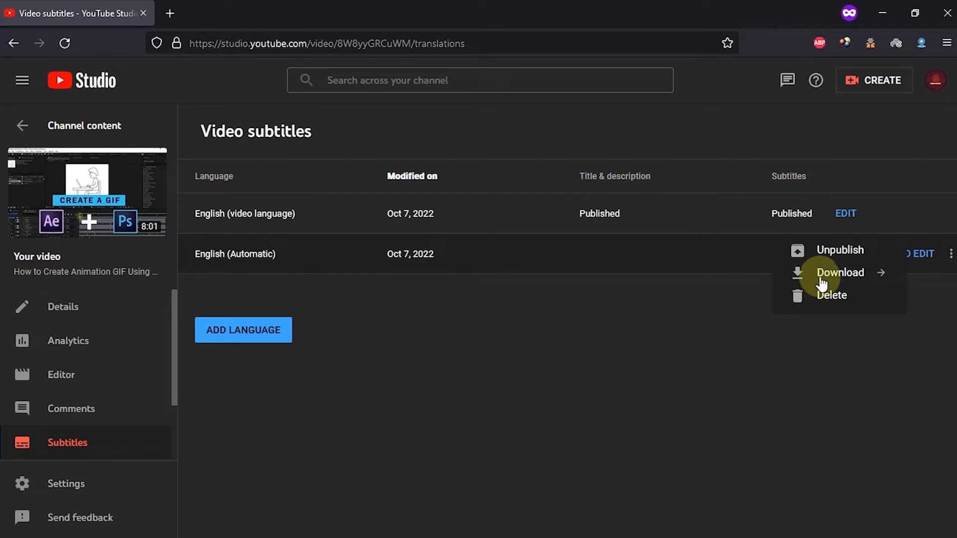
left_click(598, 403)
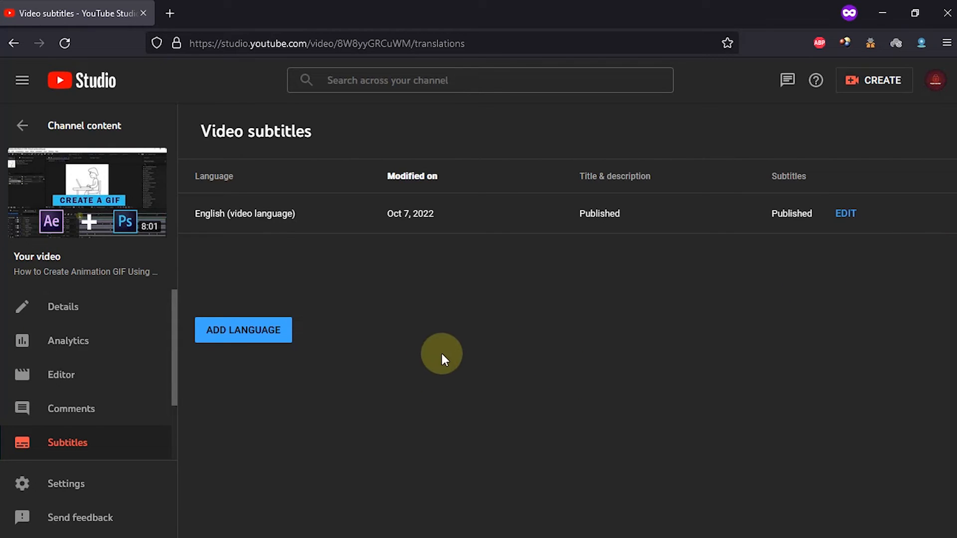
Step: Add Dutch as a new language for the video's subtitles
left_click(247, 333)
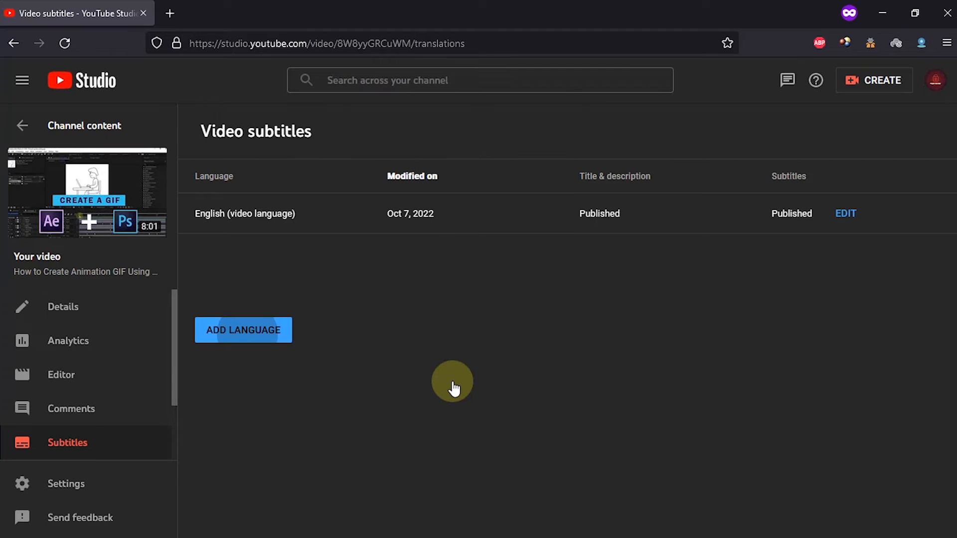
scroll(387, 356, "down", 1)
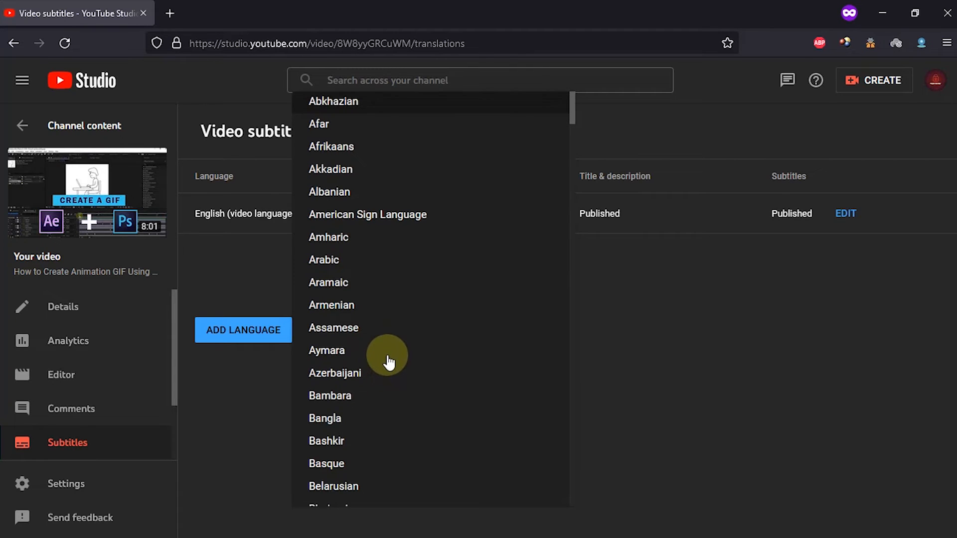
scroll(389, 362, "down", 3)
scroll(389, 362, "down", 2)
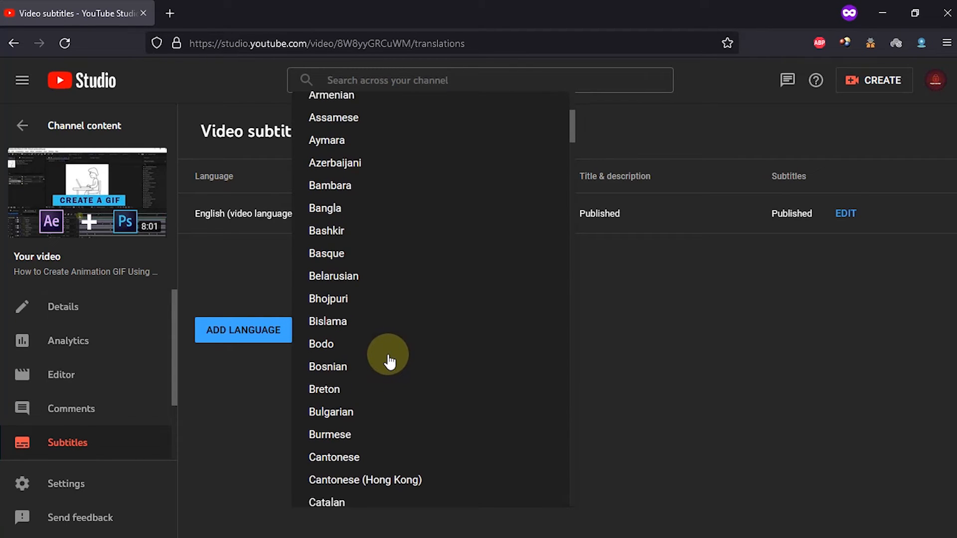
scroll(392, 362, "down", 5)
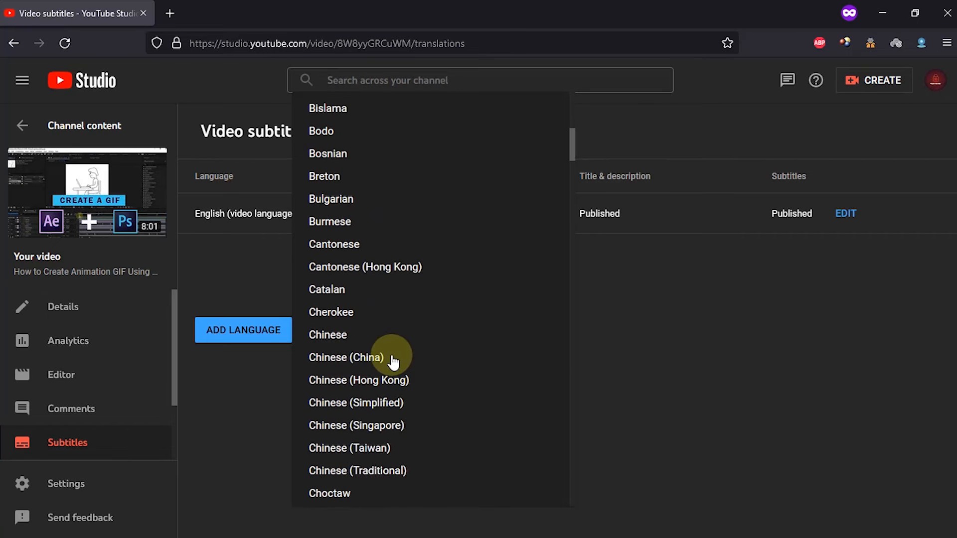
scroll(393, 362, "down", 2)
scroll(394, 362, "down", 3)
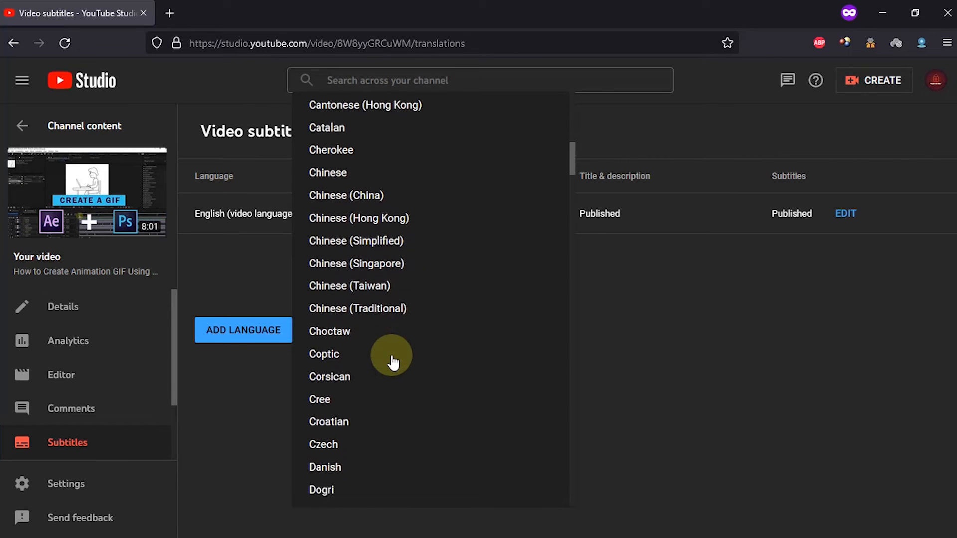
scroll(346, 381, "down", 2)
left_click(321, 382)
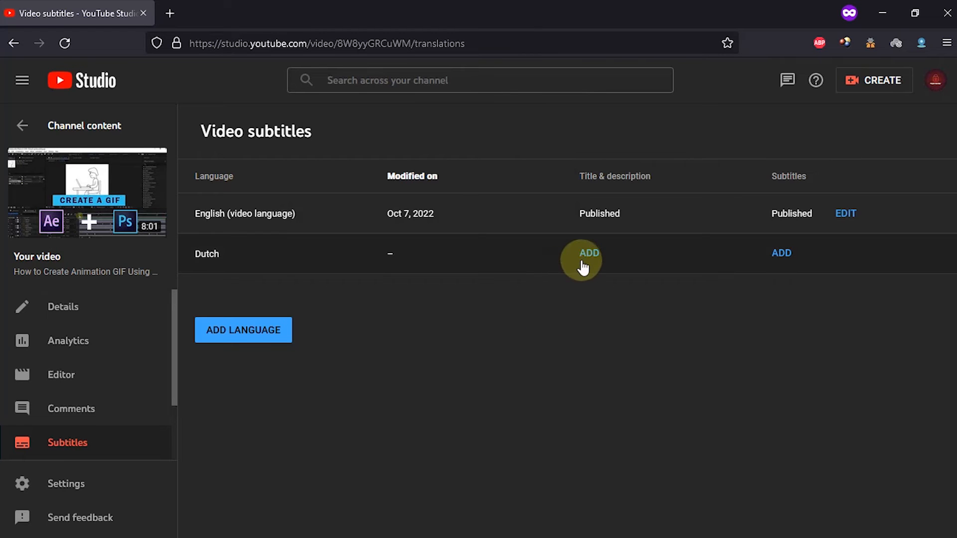
Step: Start adding the Dutch title and description, and search the web for "translate" in a new browser tab
left_click(586, 254)
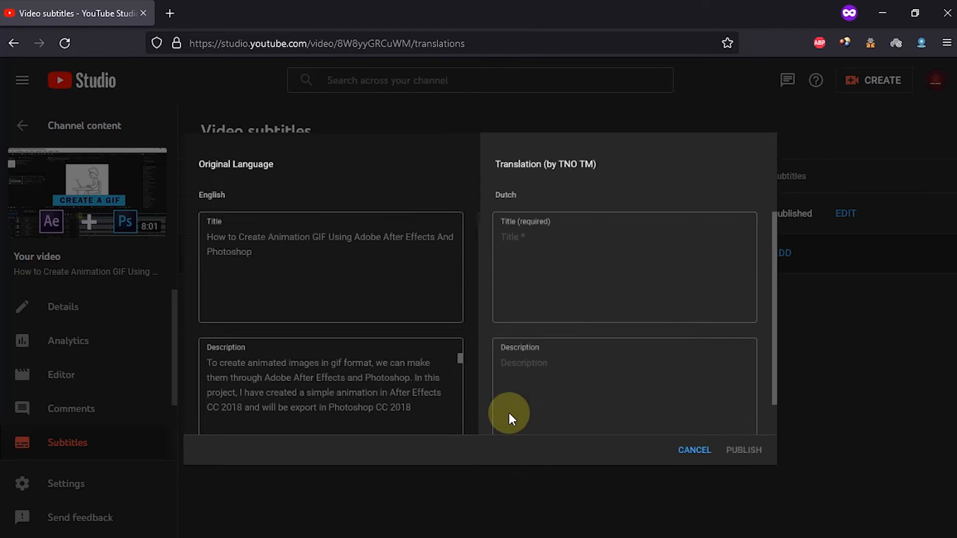
left_click(170, 13)
type("transla")
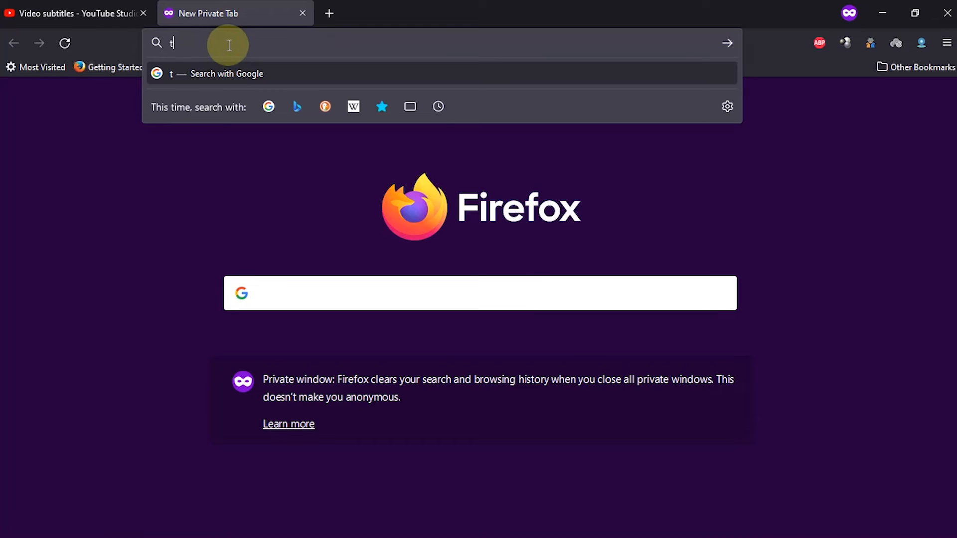
type("te")
key("Return")
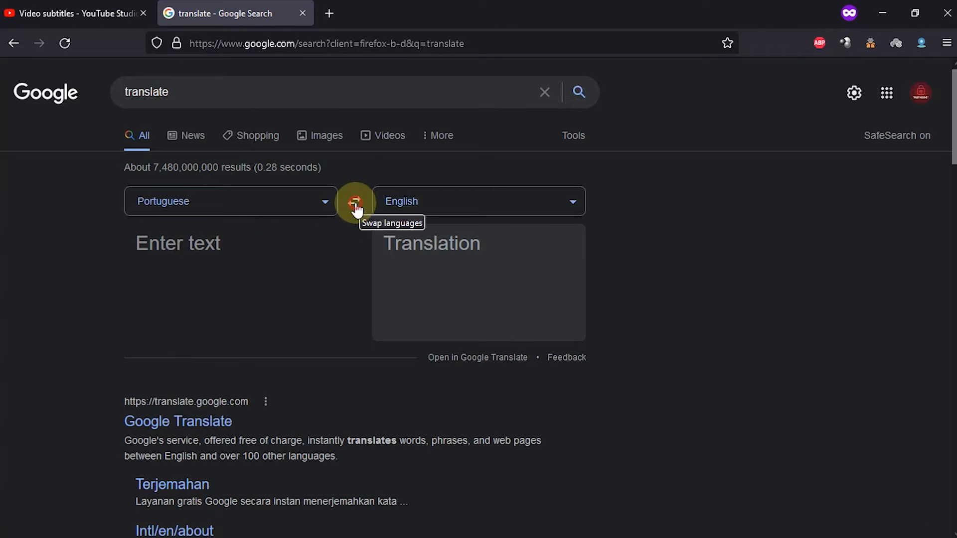
Step: Set the Google translator to translate from English to Dutch
left_click(354, 204)
left_click(356, 209)
left_click(363, 203)
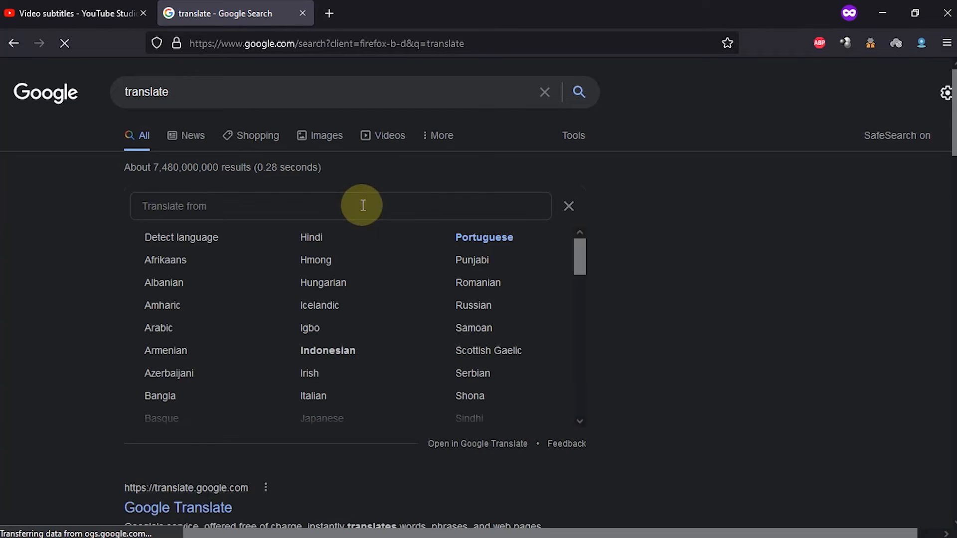
left_click(569, 212)
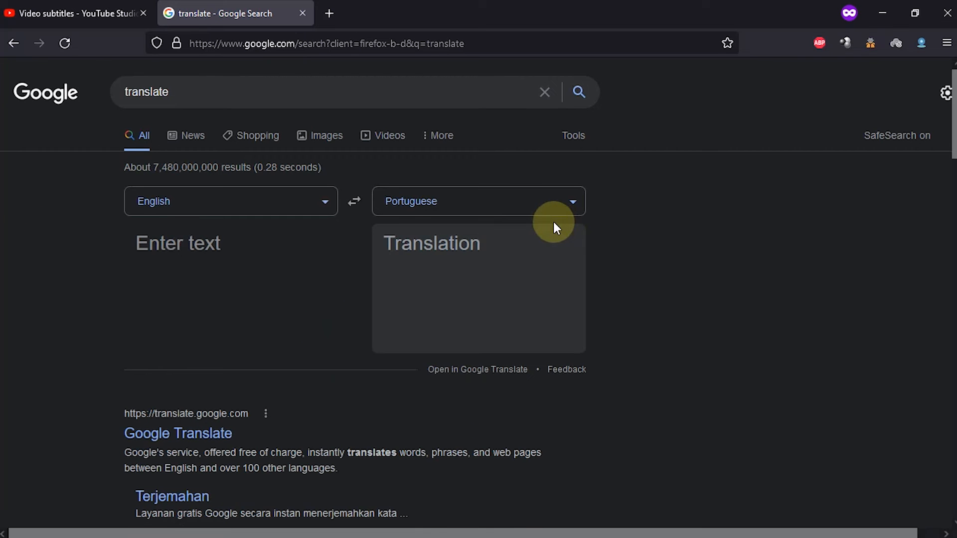
left_click(446, 211)
type("d")
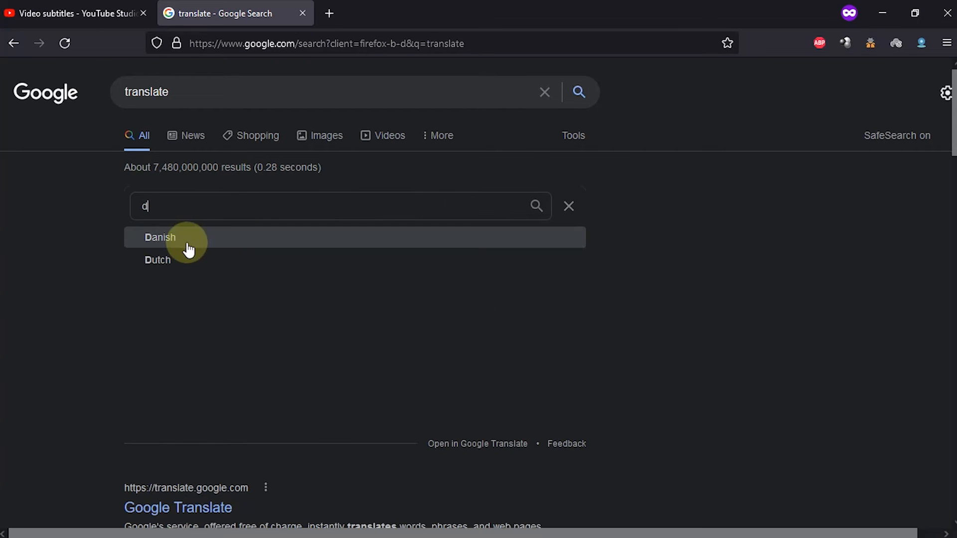
left_click(191, 258)
Step: Translate the English video title and paste "Animatie GIF maken met Adobe After Effects en Photoshop" as the Dutch title in YouTube Studio
left_click(80, 14)
triple_click(180, 233)
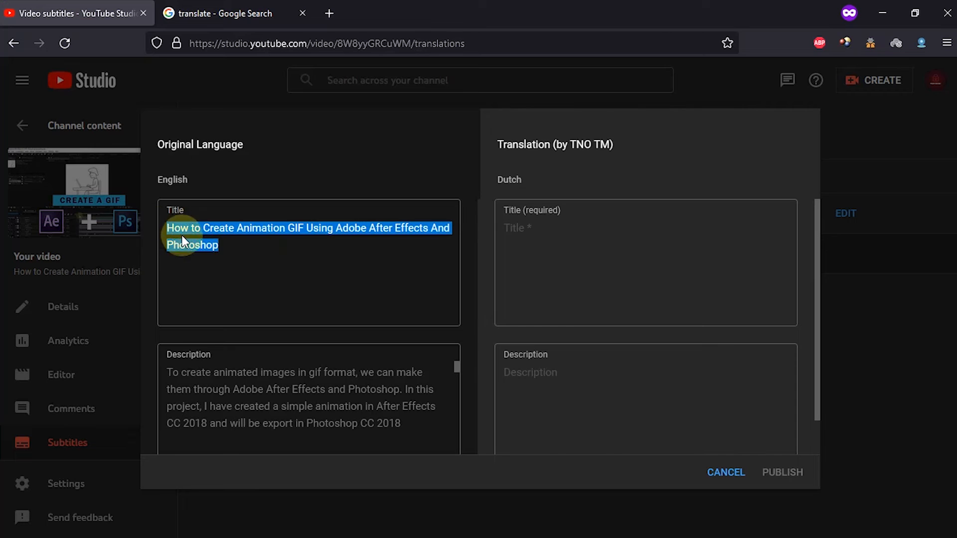
key("ctrl+c")
left_click(219, 13)
left_click(207, 246)
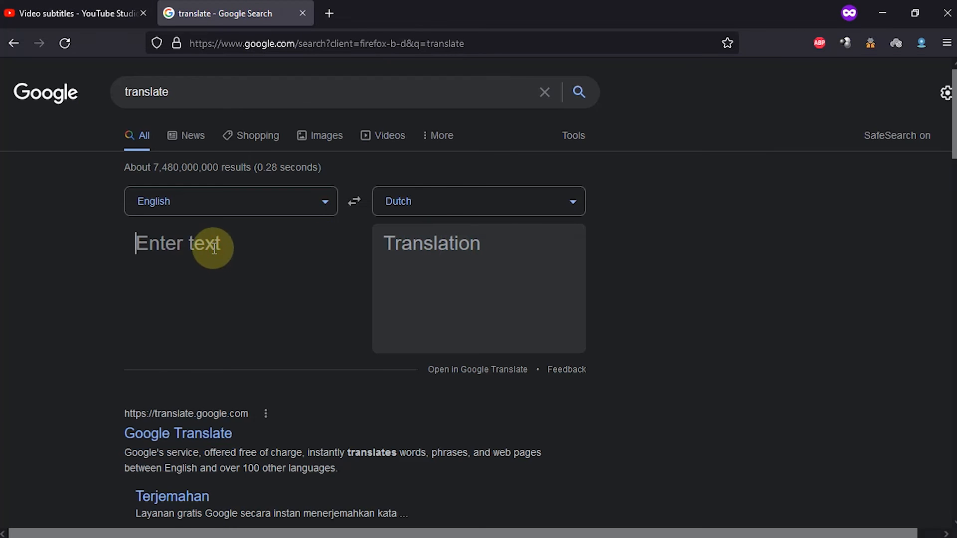
key("ctrl+v")
left_click(388, 422)
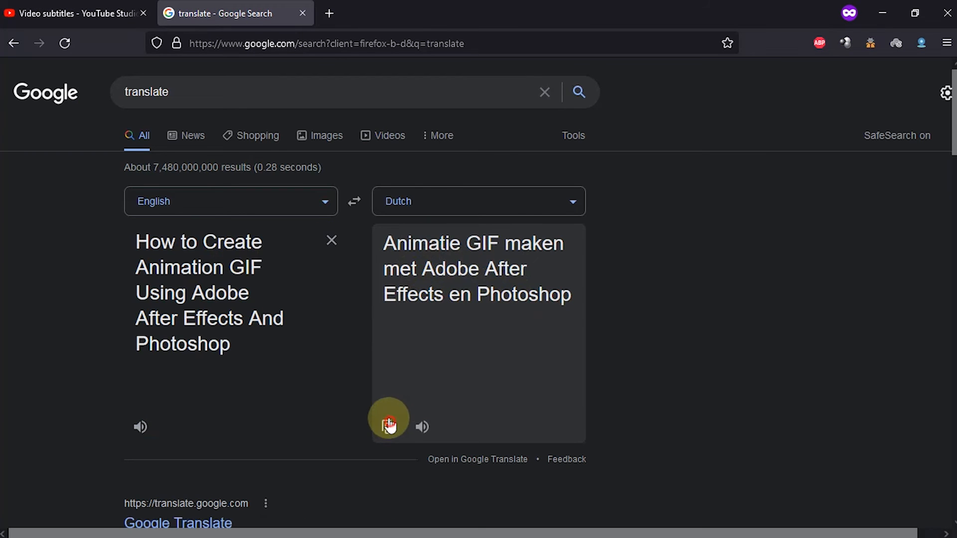
left_click(79, 4)
left_click(500, 262)
key("ctrl+v")
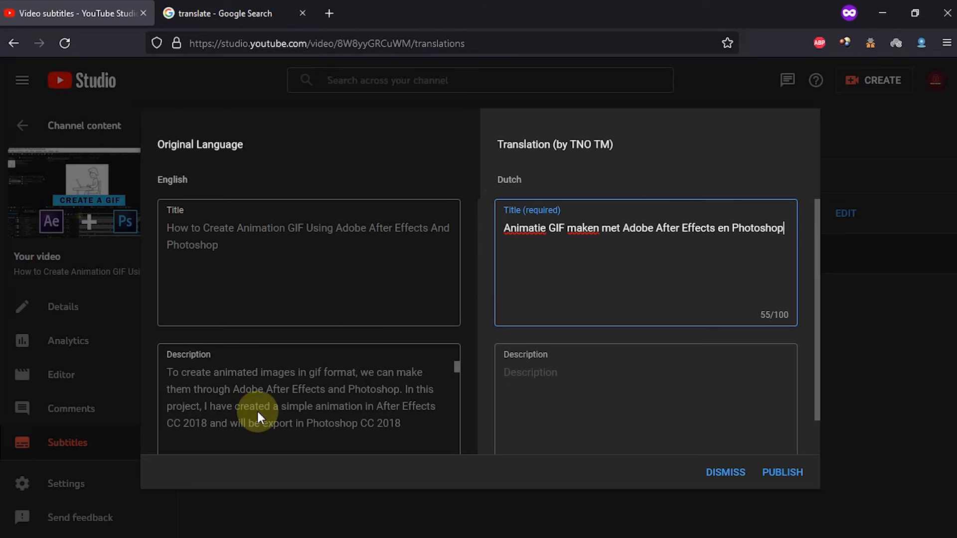
Step: Copy the opening paragraph of the English description and search for "translate" in another new browser tab
left_click_drag(167, 373, 411, 416)
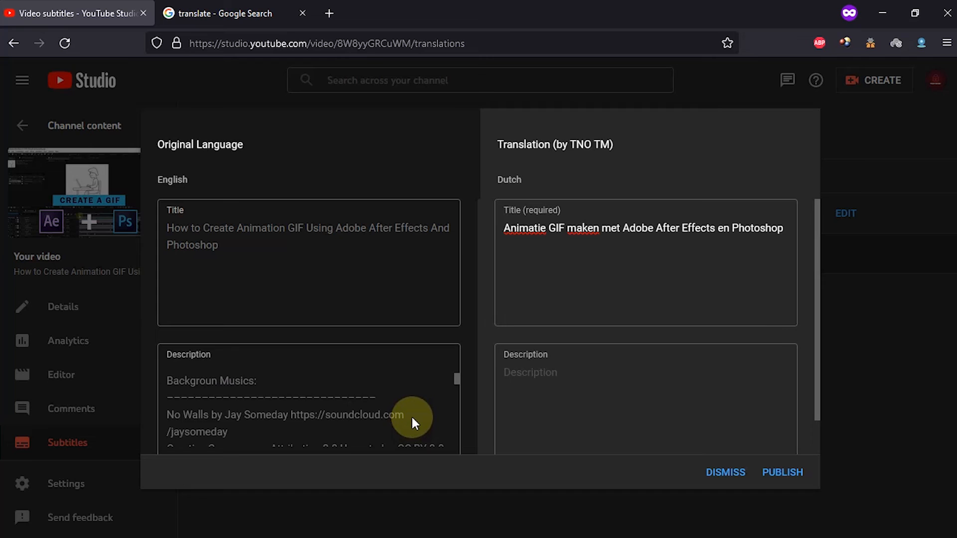
left_click(234, 13)
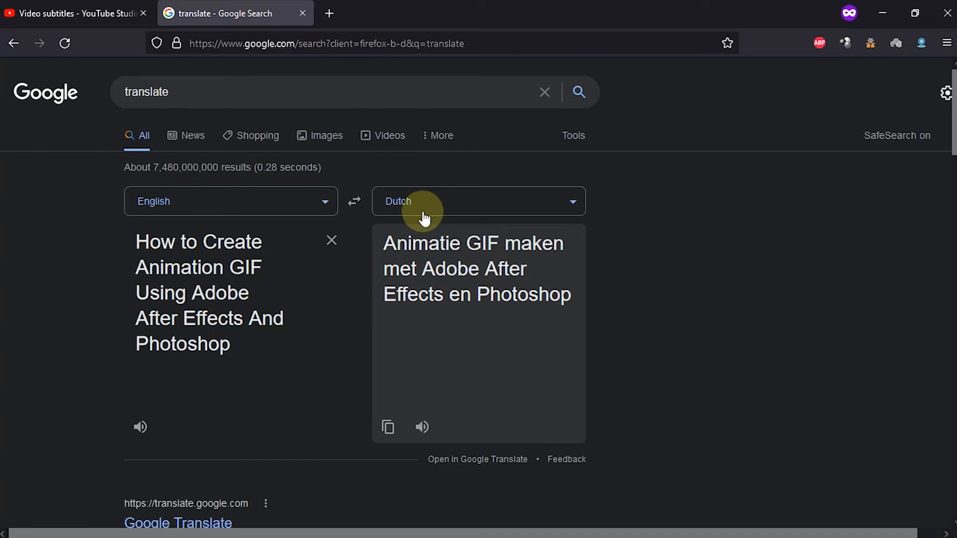
left_click(330, 9)
left_click(373, 30)
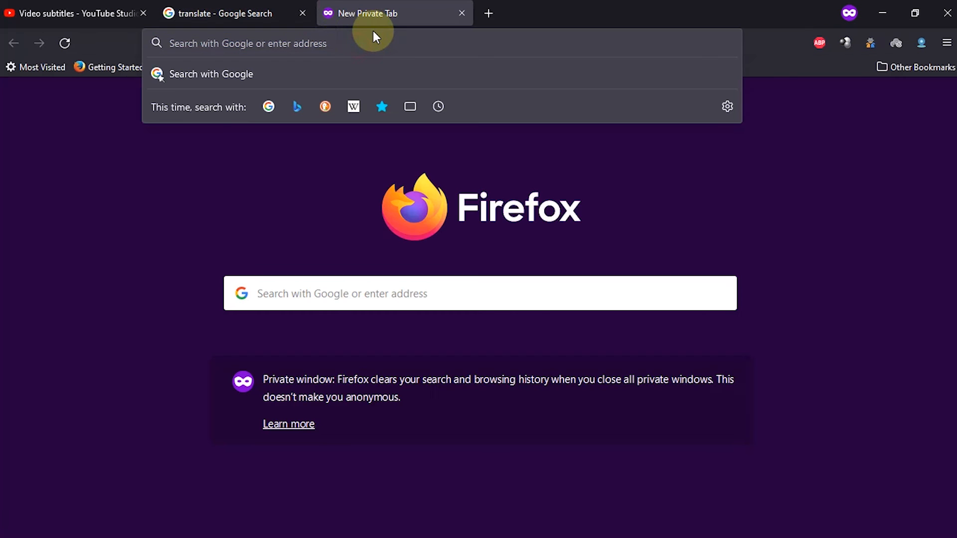
type("translate")
key("Return")
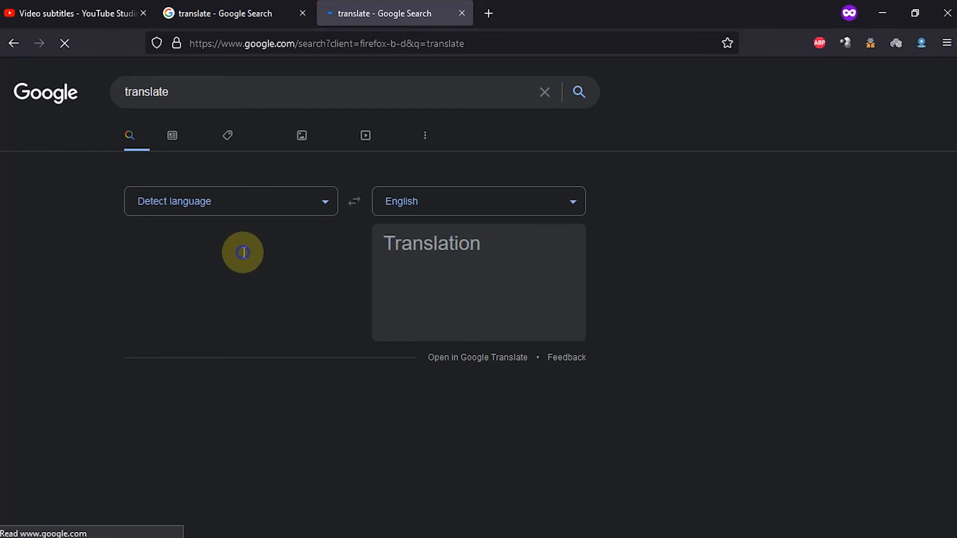
Step: Paste the description paragraph into the translator with Dutch as the target language
right_click(242, 253)
left_click(280, 356)
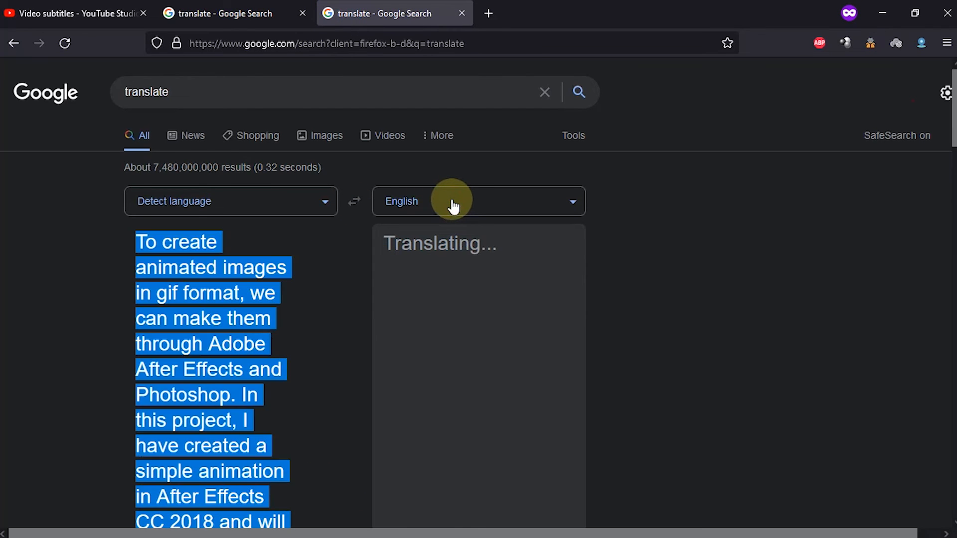
left_click(453, 203)
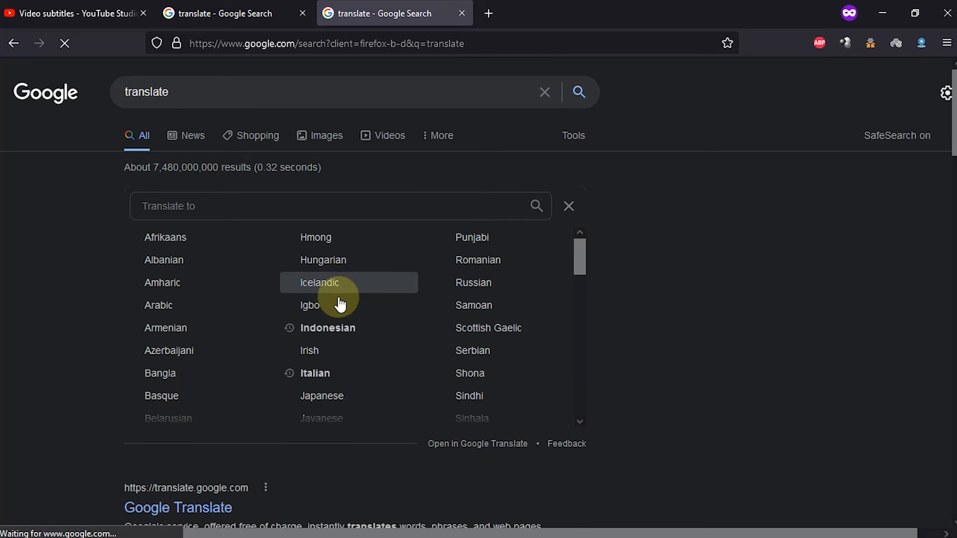
type("d")
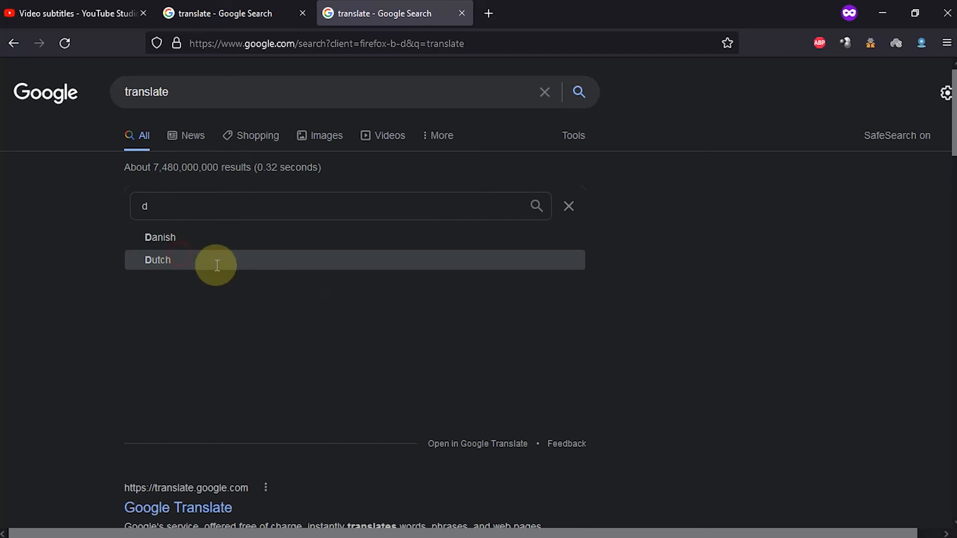
left_click(177, 256)
key("ctrl+a")
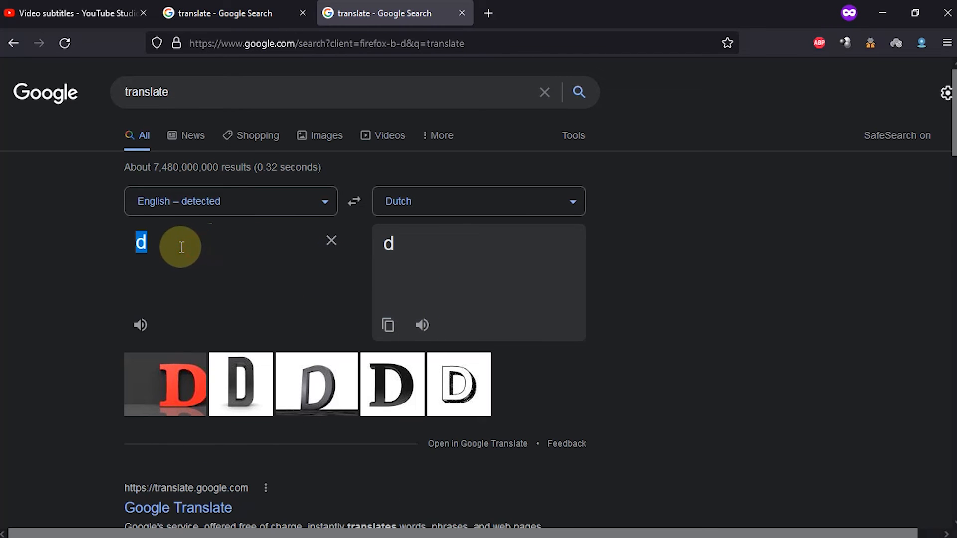
key("ctrl+v")
Step: Copy the Dutch translation of the paragraph and paste it into the Dutch description in YouTube Studio
scroll(393, 392, "down", 3)
scroll(393, 391, "down", 2)
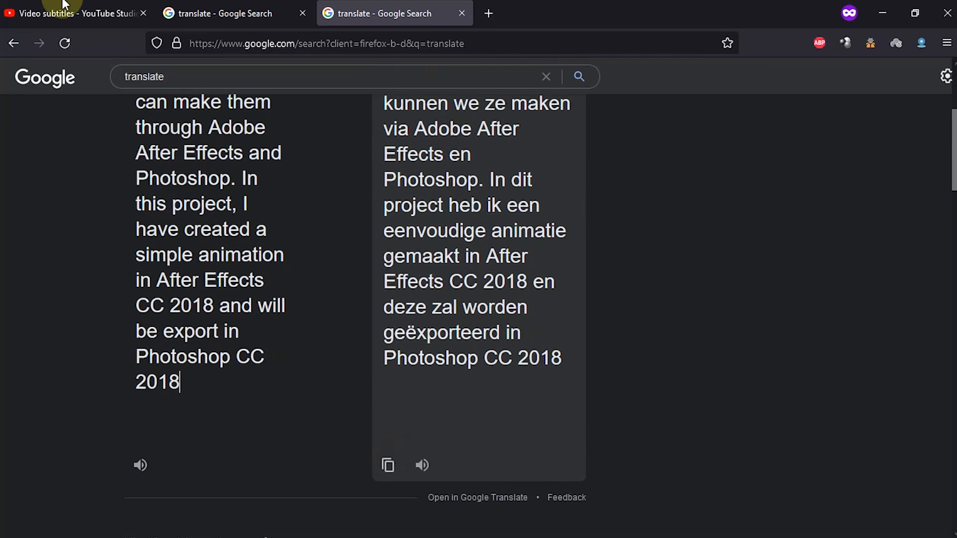
key("ctrl+Tab")
key("ctrl+v")
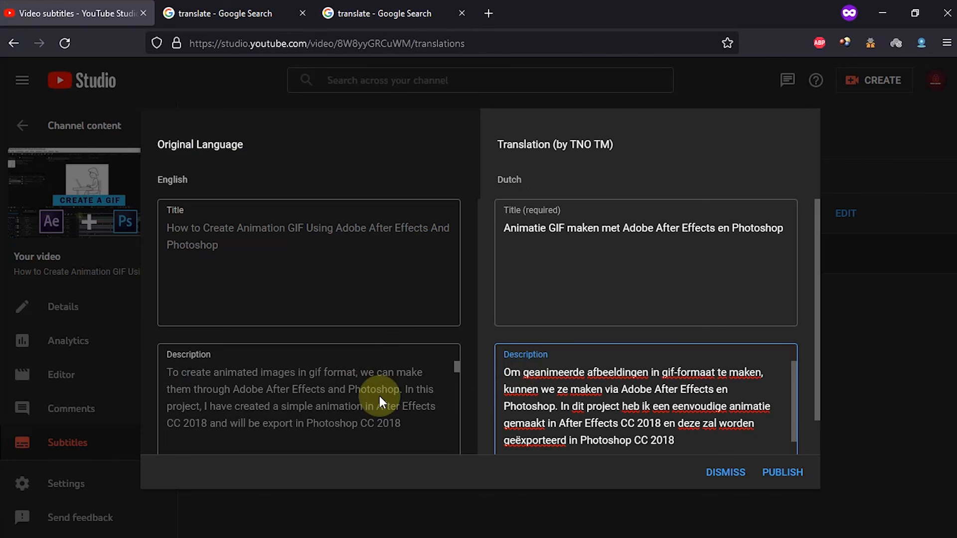
Step: Copy the rest of the English description, from the music credits through the hashtags, and append it to the Dutch description
scroll(379, 394, "down", 3)
left_click_drag(172, 373, 369, 390)
scroll(349, 413, "down", 5)
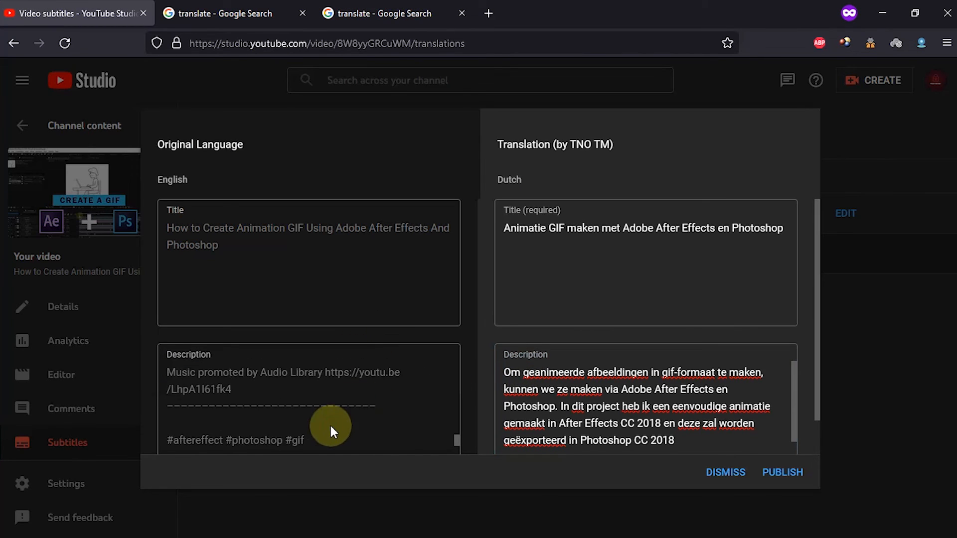
left_click(318, 432, "shift")
left_click(710, 438)
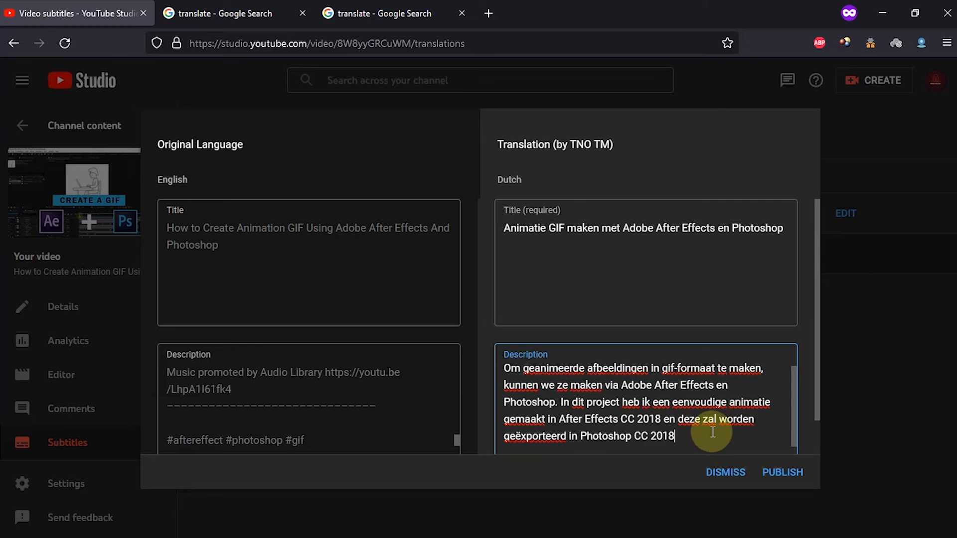
key("ctrl+v")
Step: Check the appended music credits in the Dutch description and publish the Dutch title and description
scroll(698, 428, "up", 10)
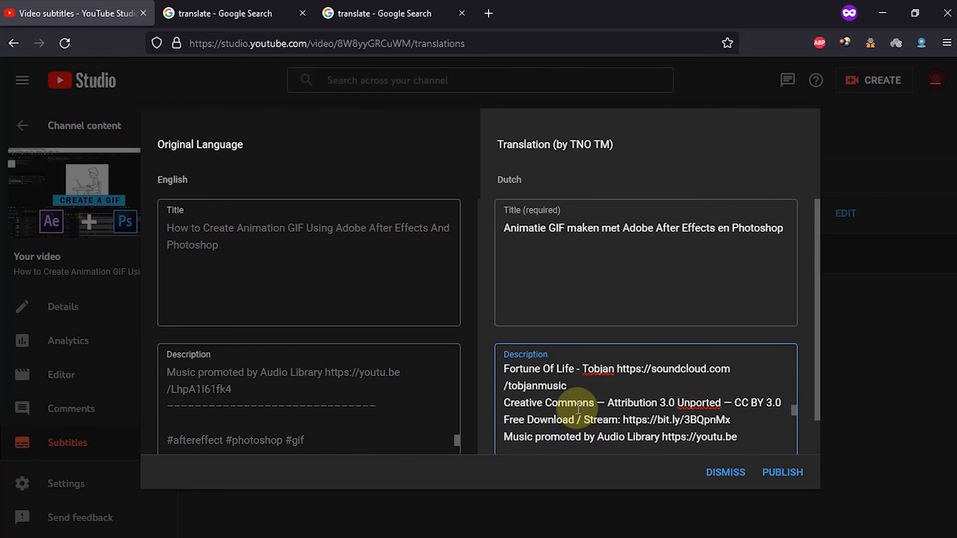
scroll(568, 398, "up", 2)
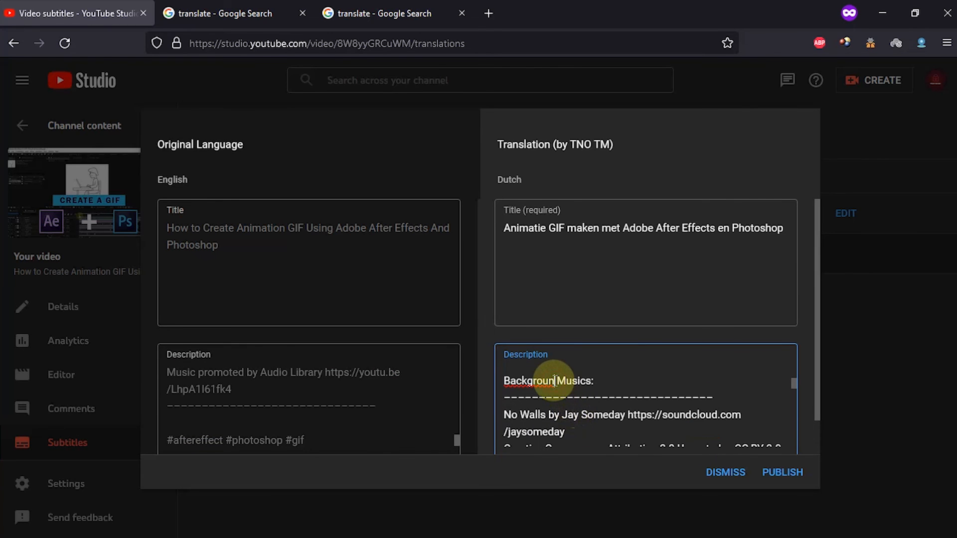
left_click(782, 472)
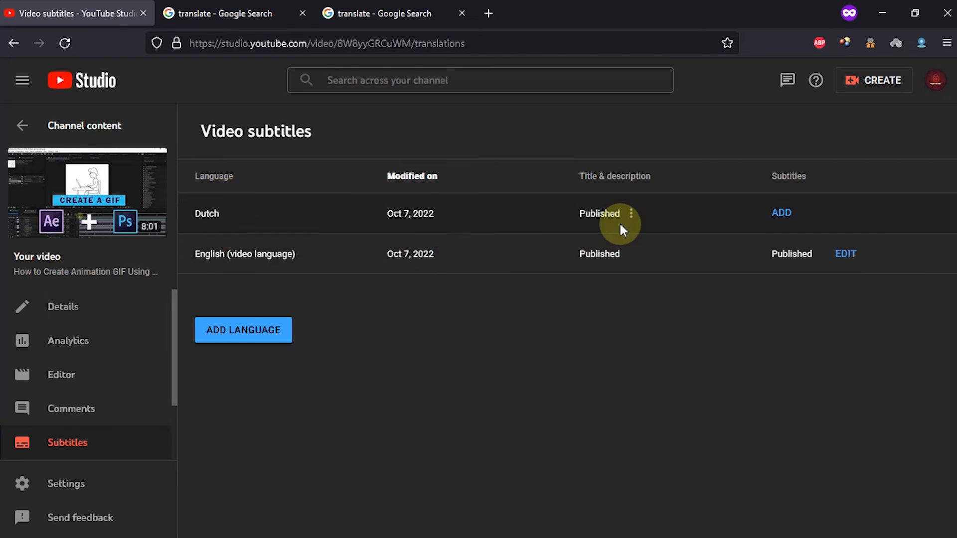
Step: Add translated Dutch subtitles, check the first three captions on the timeline and publish them
left_click(780, 214)
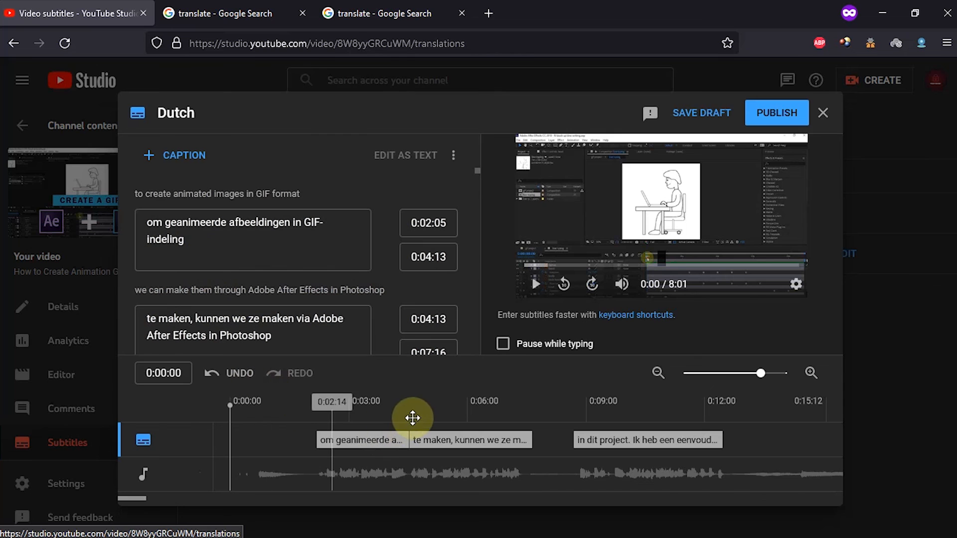
left_click(378, 423)
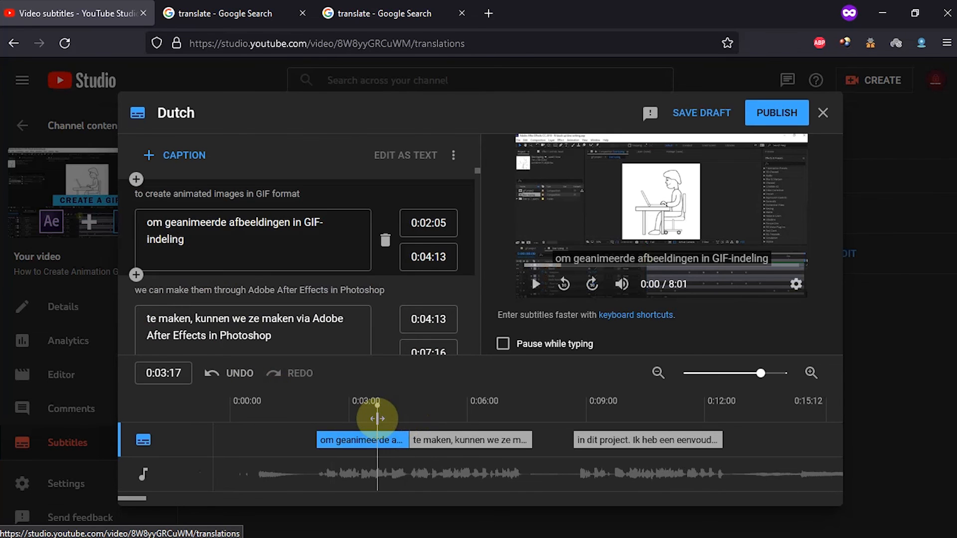
left_click(457, 415)
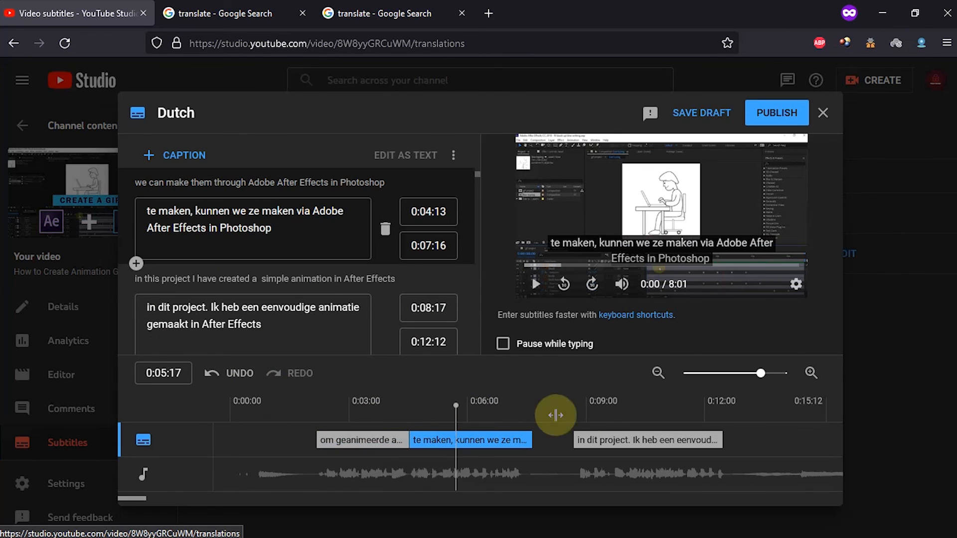
left_click(593, 416)
left_click(776, 111)
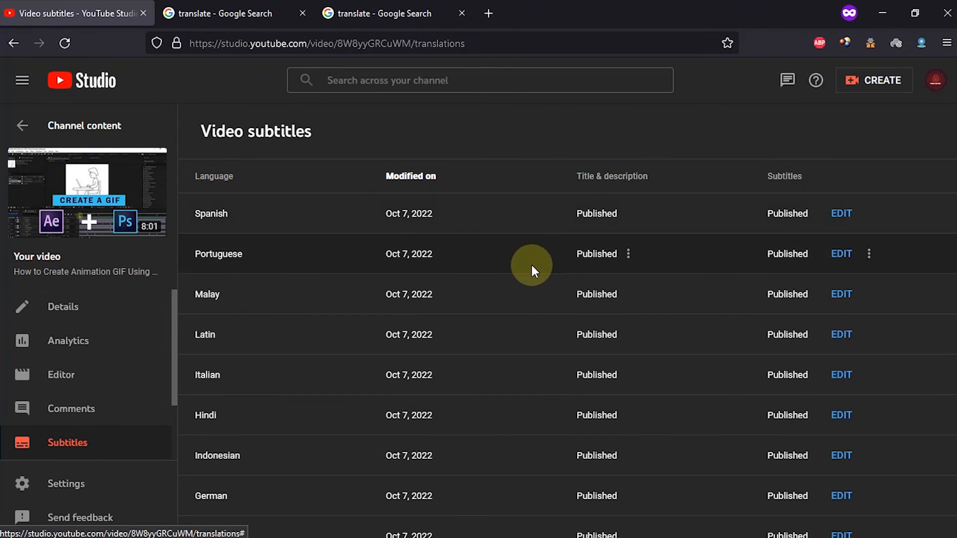
scroll(531, 269, "down", 3)
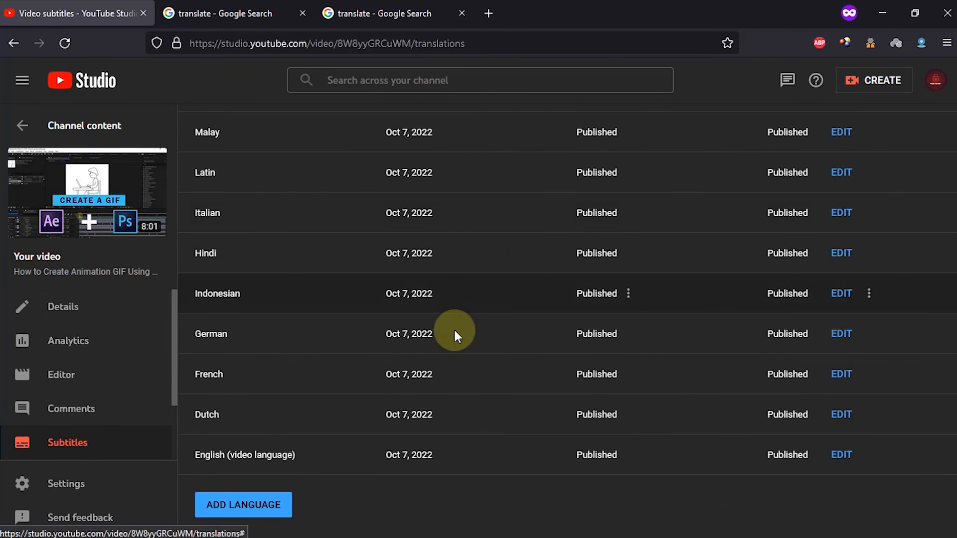